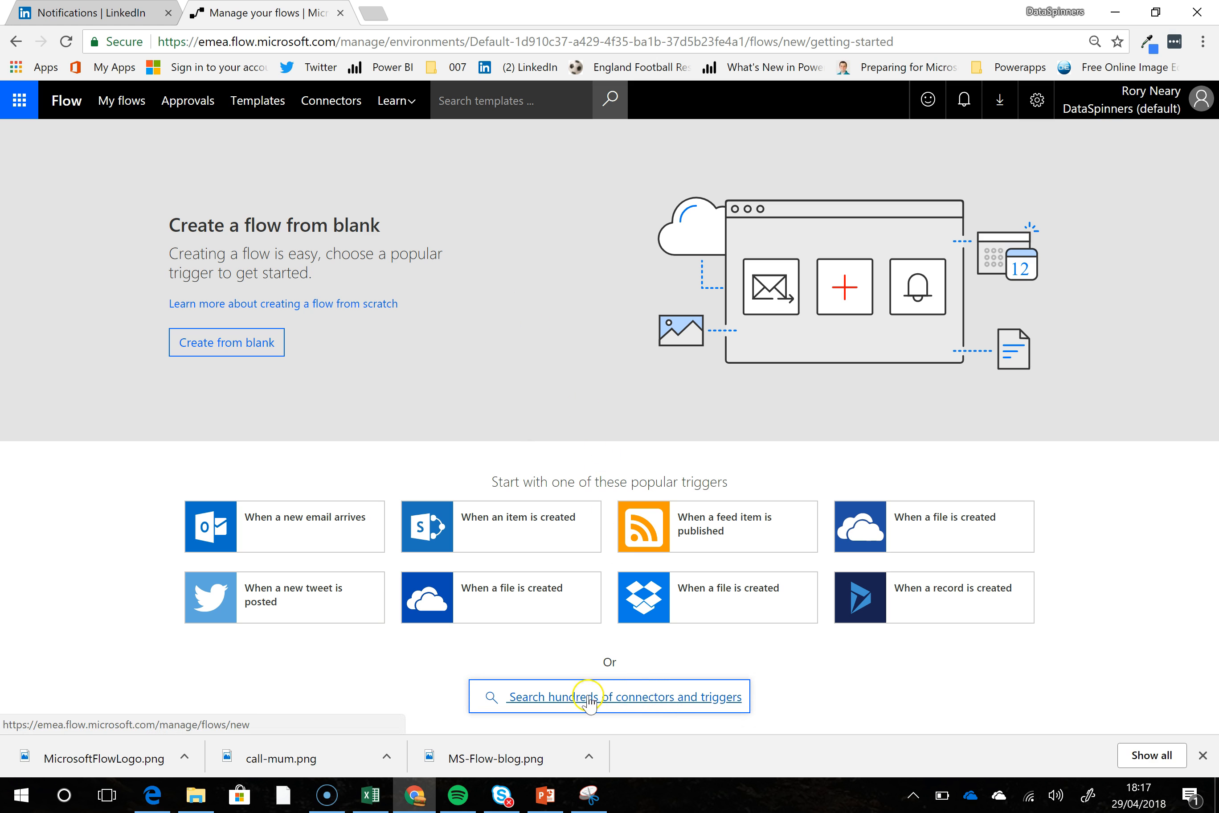
- Start a new flow by searching the triggers for "recurr" and choosing the Schedule Recurrence trigger
left_click(619, 703)
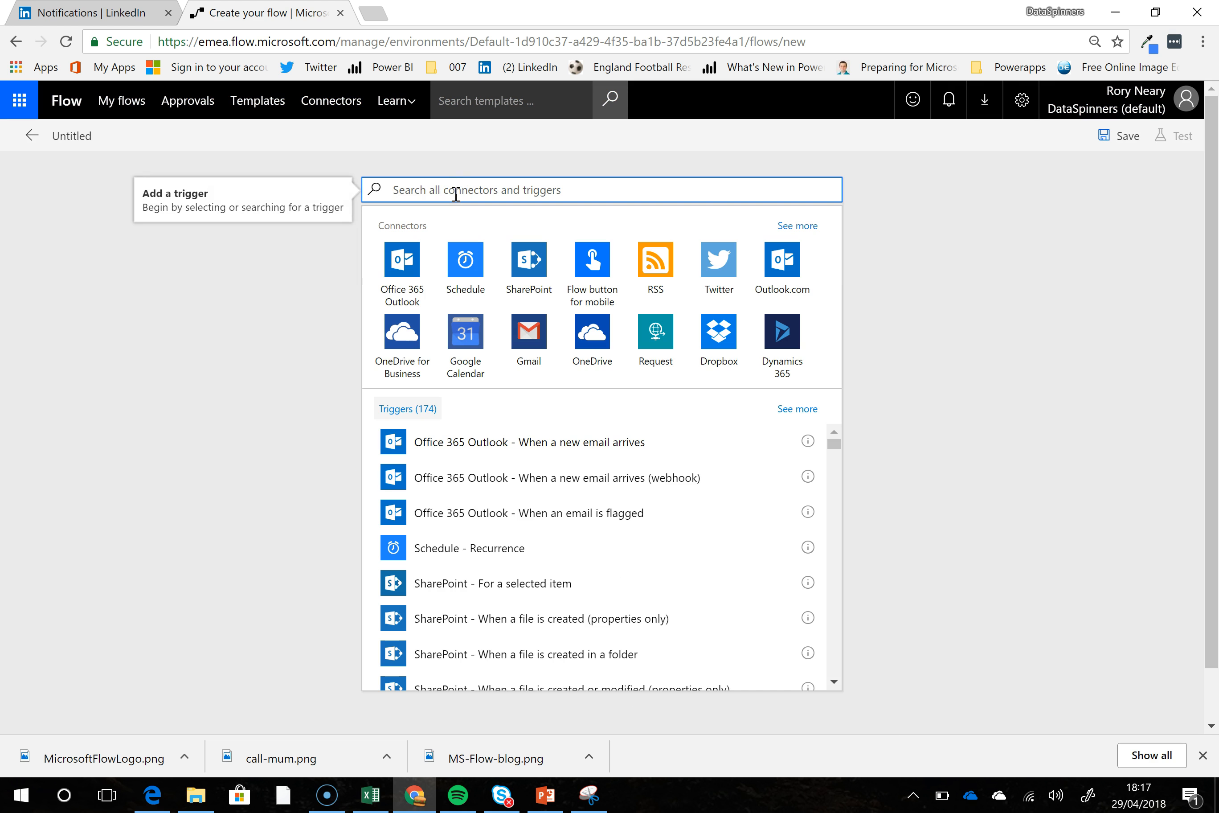
type("red")
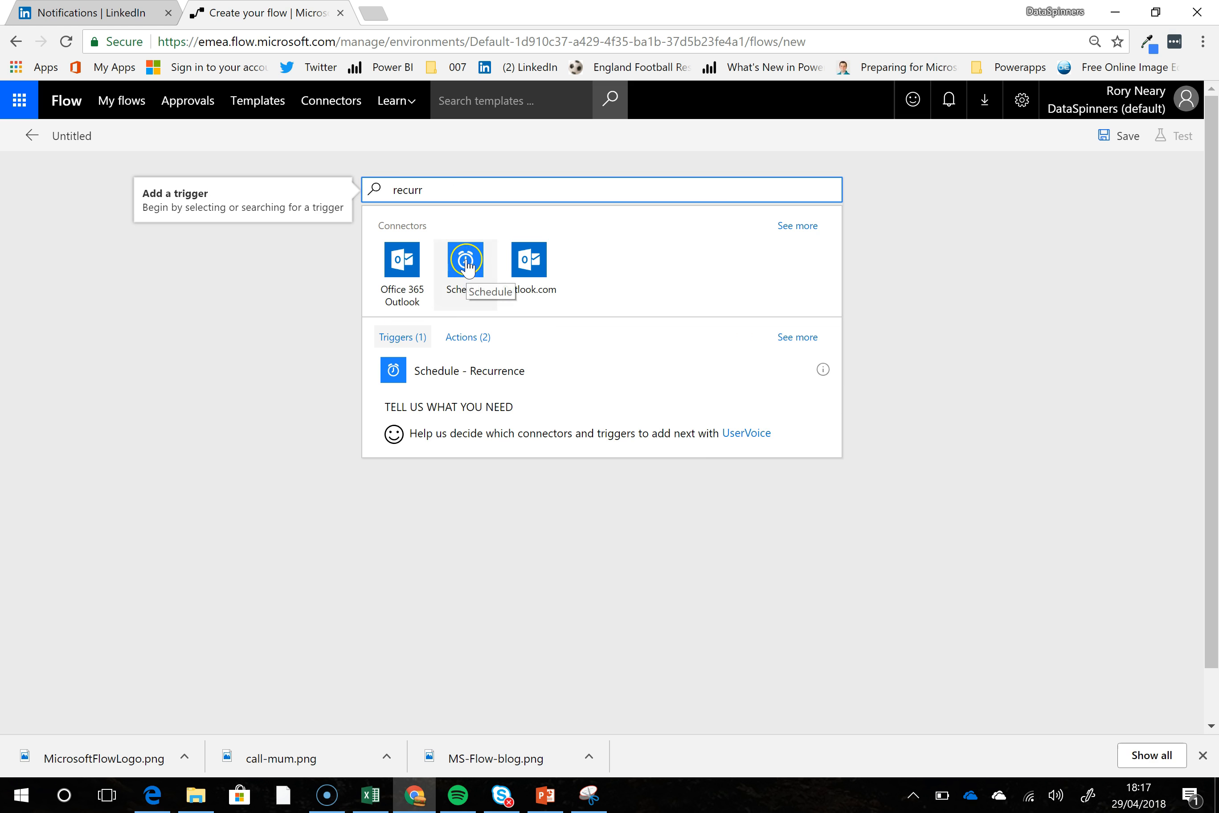
left_click(465, 261)
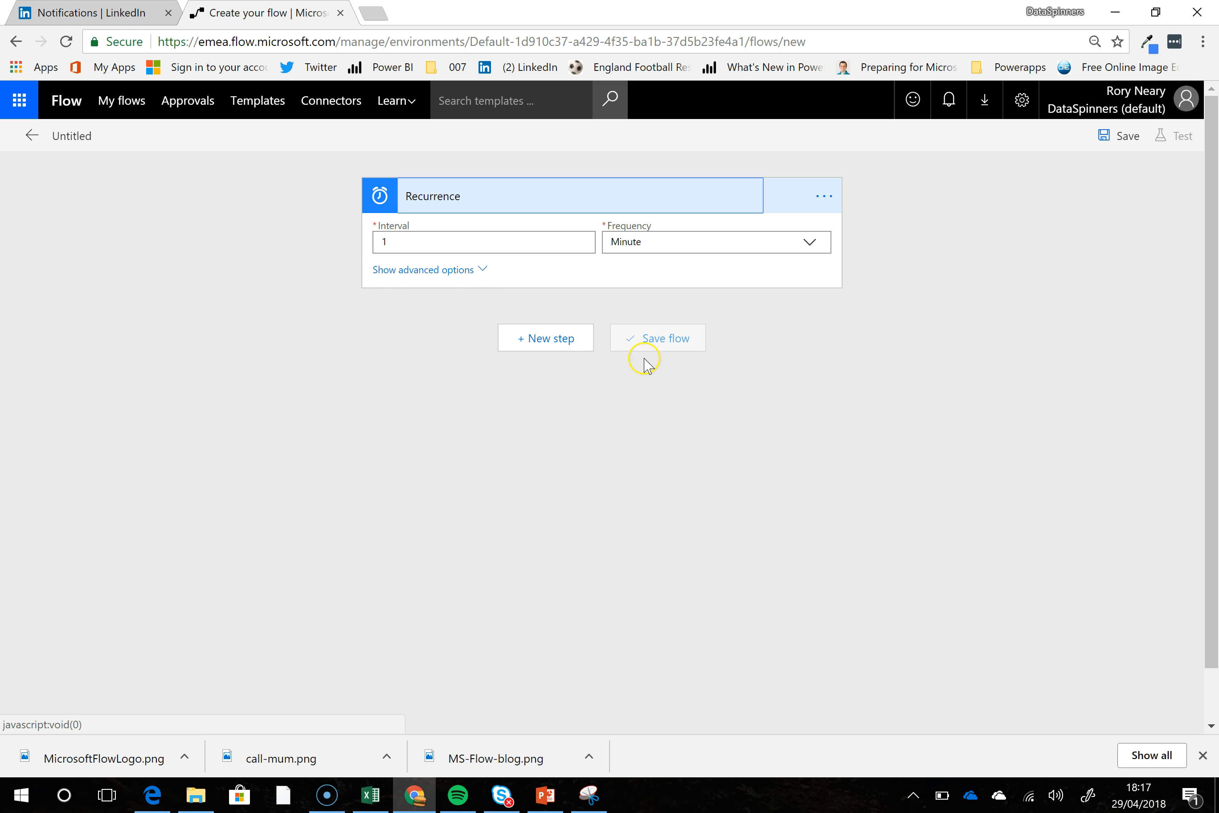
- Set the Recurrence trigger's frequency to Week, keeping the interval of 1
left_click(469, 246)
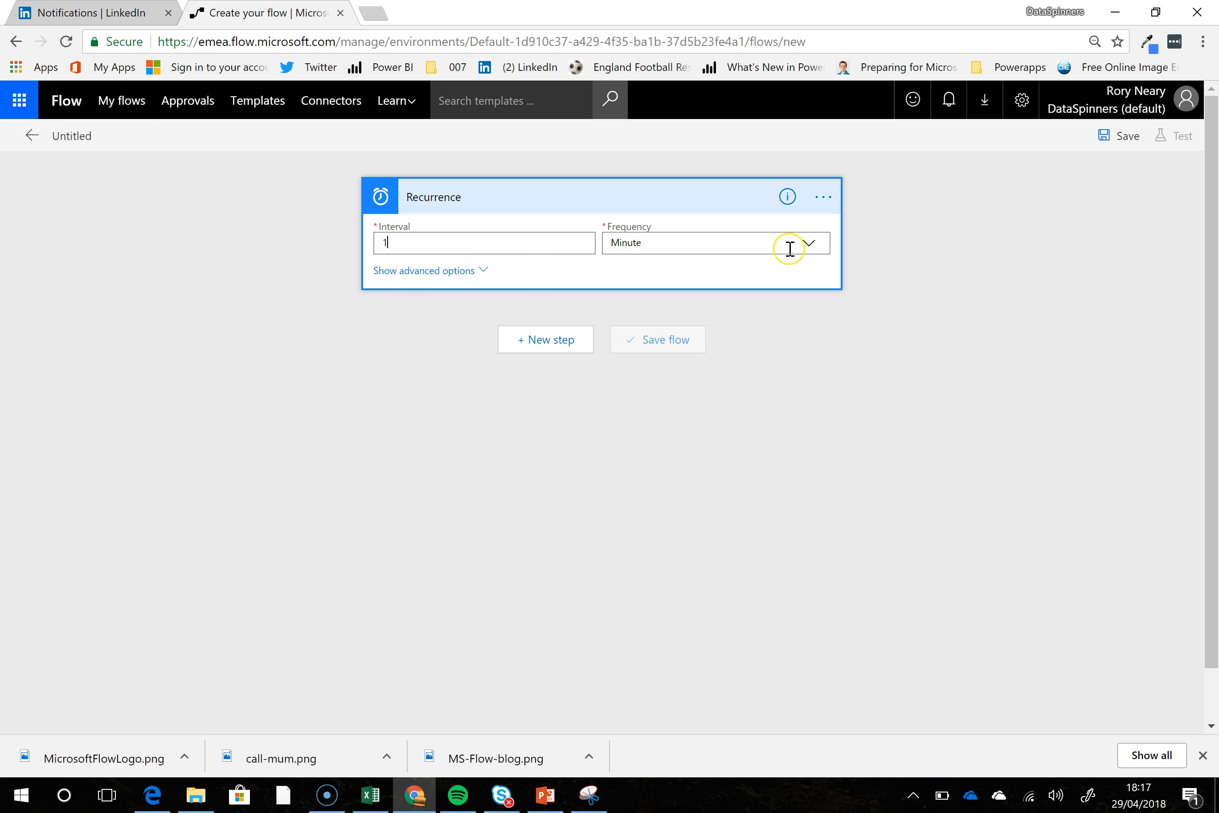
left_click(811, 245)
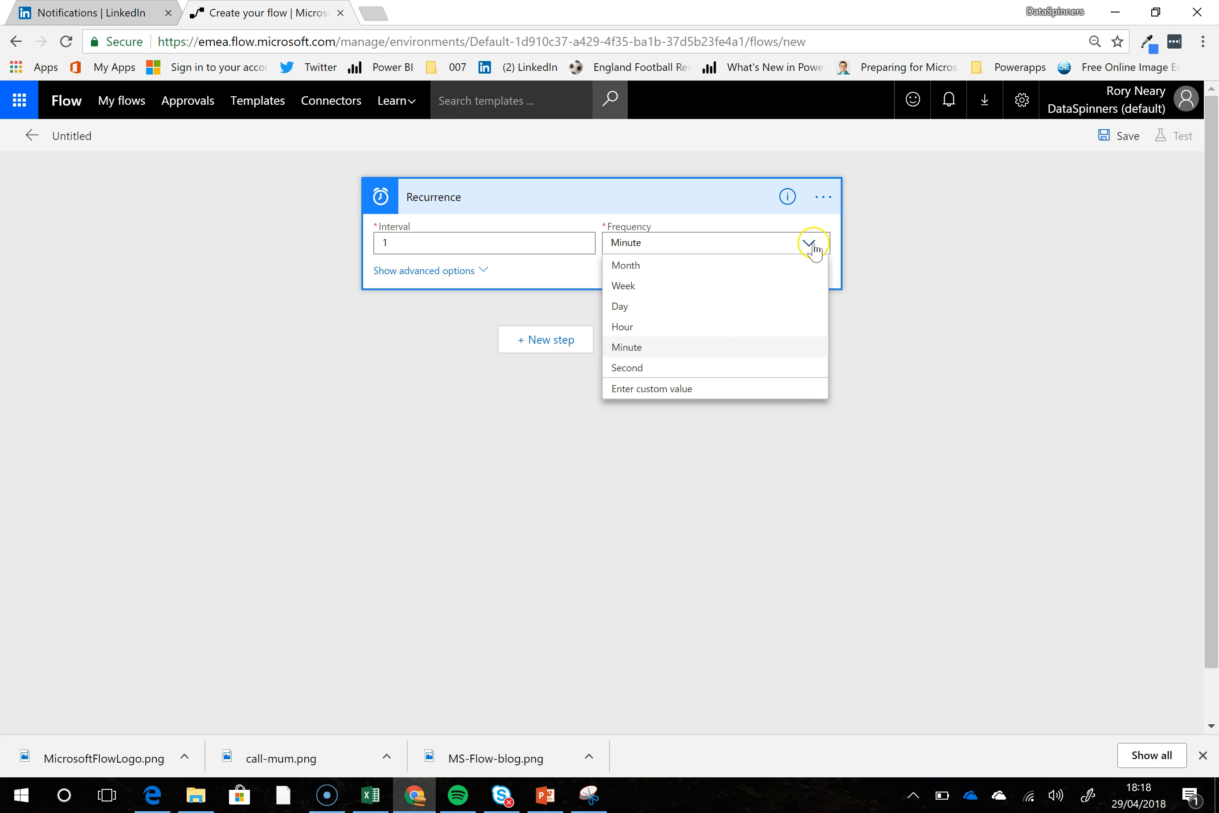
left_click(656, 287)
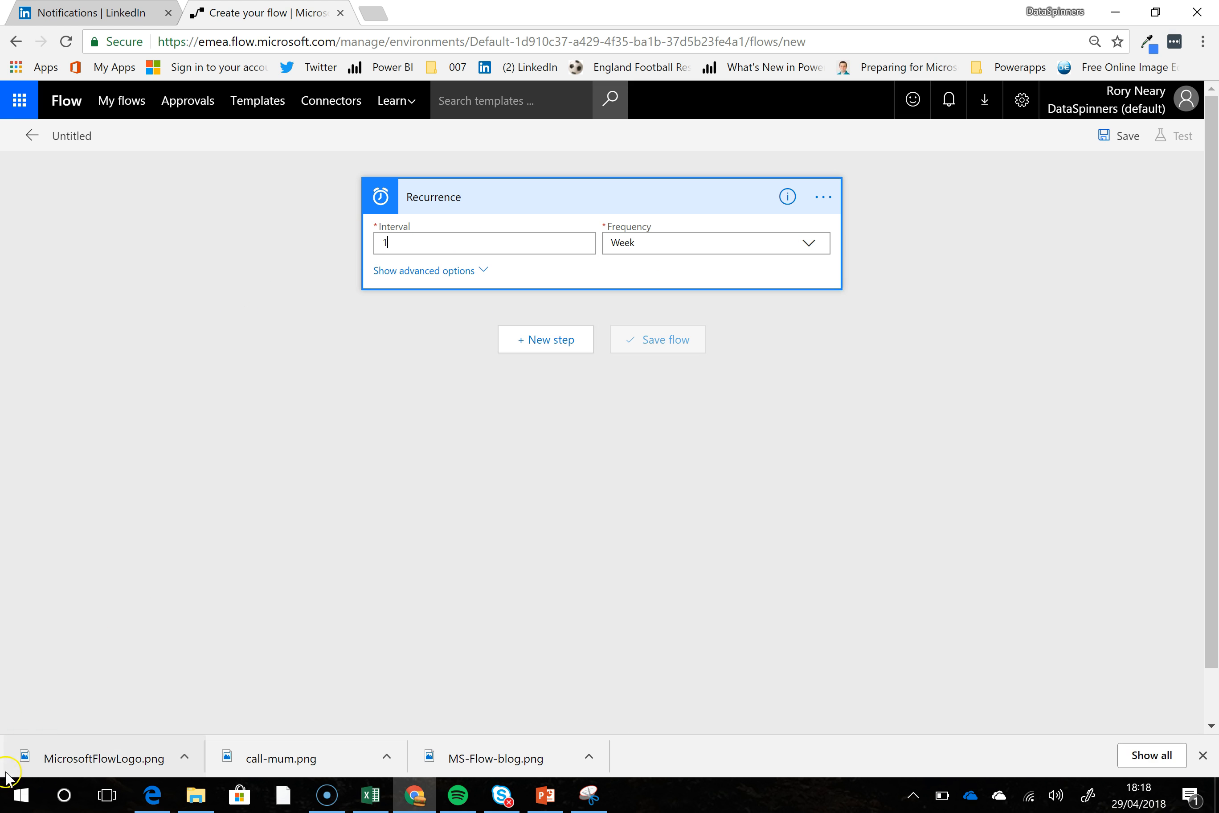
- Show the Recurrence trigger's advanced options and schedule it on Wednesday and Sunday
left_click(430, 270)
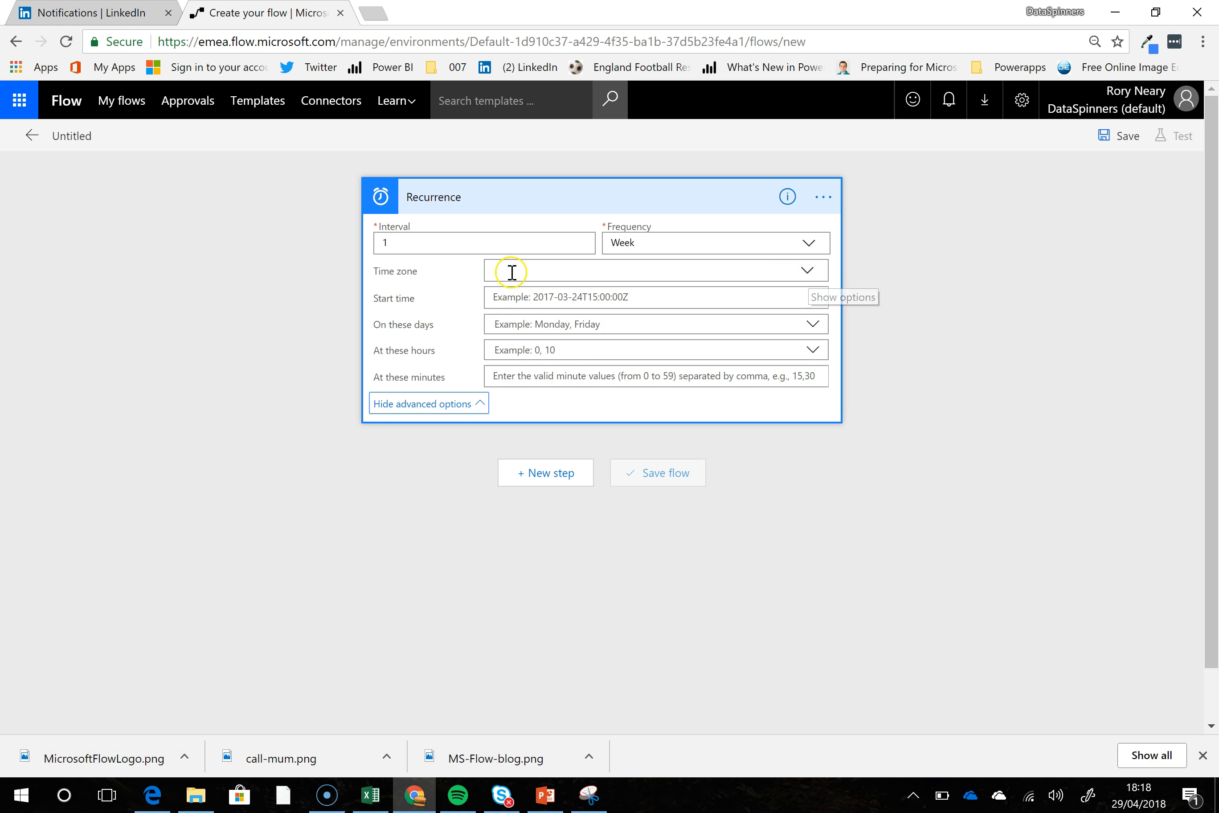
left_click(666, 300)
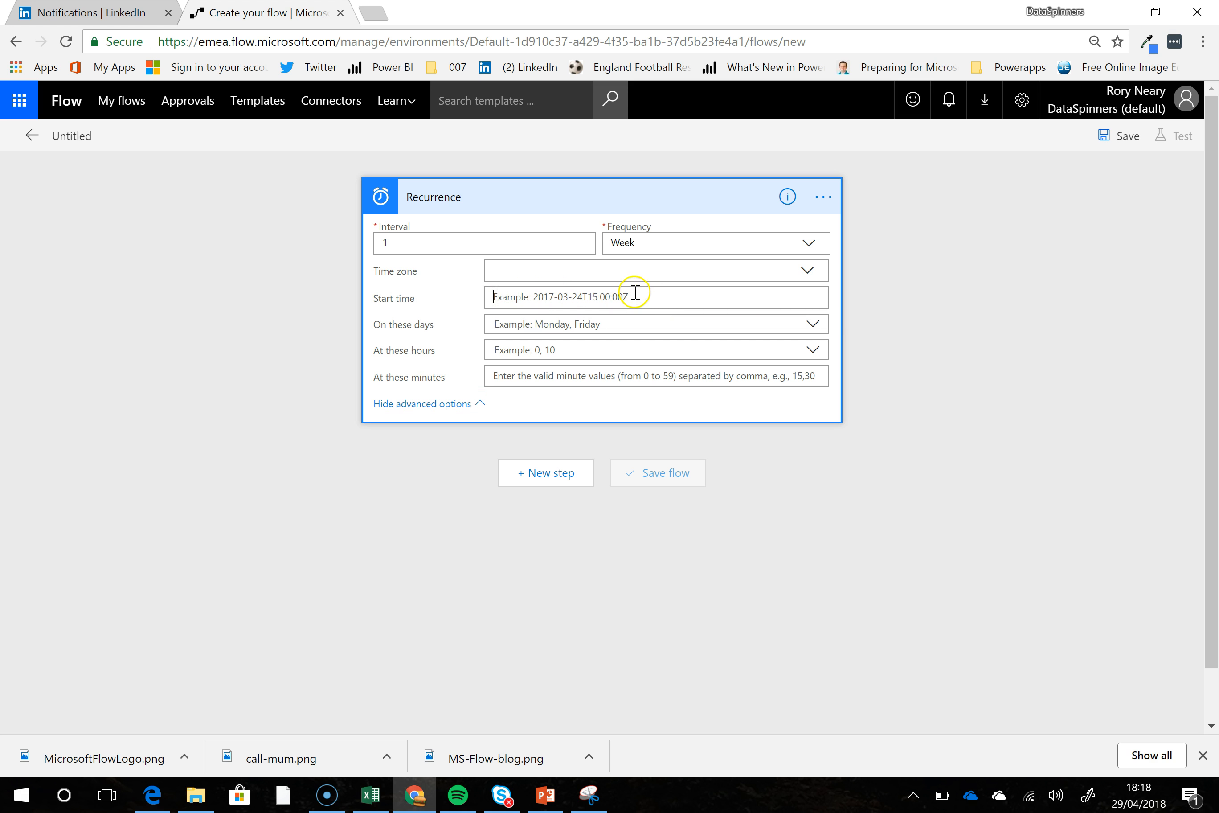
left_click(749, 329)
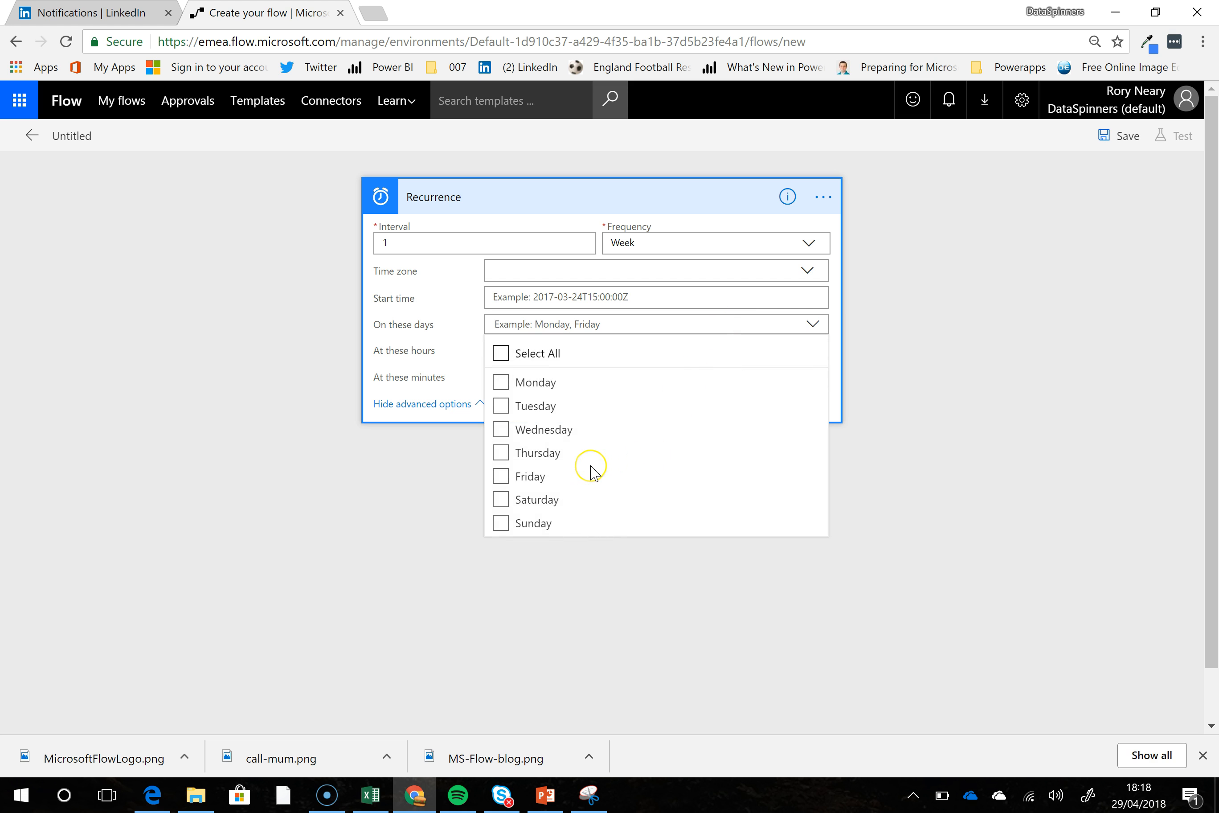
left_click(501, 430)
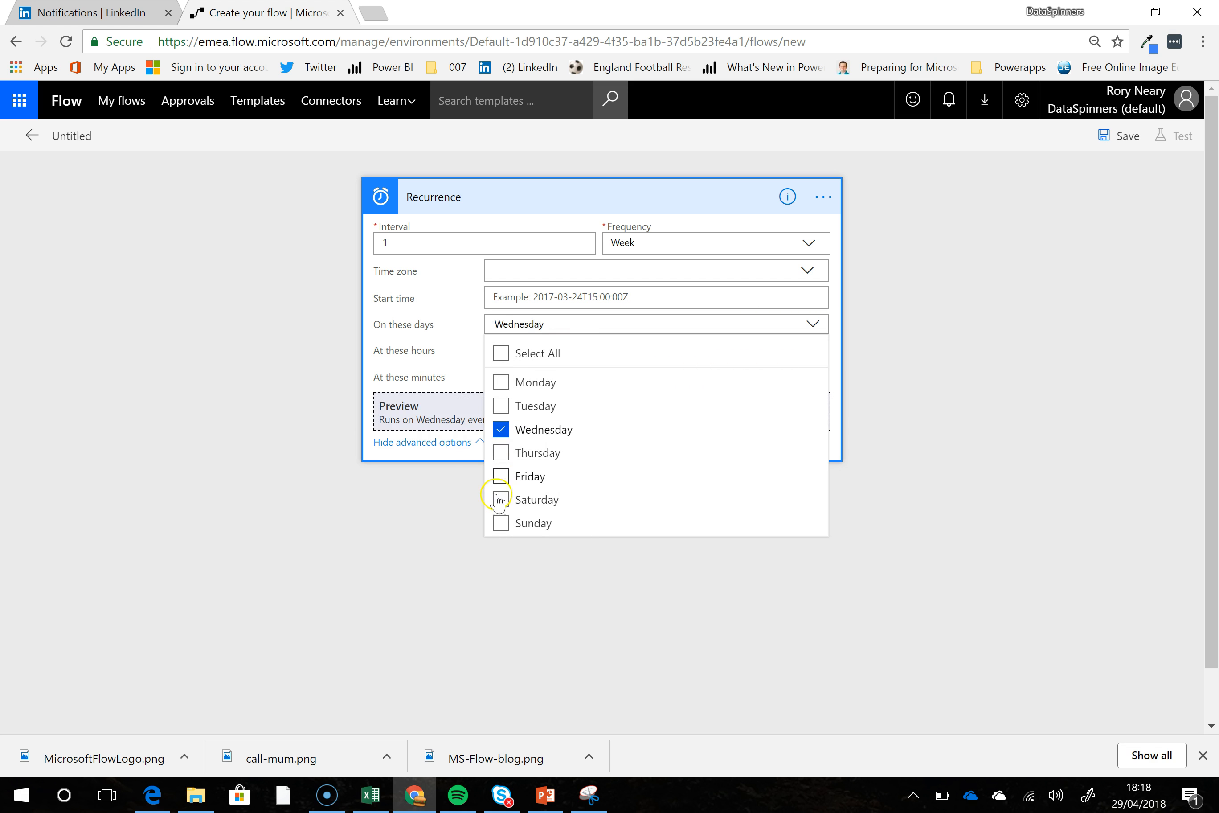
left_click(502, 522)
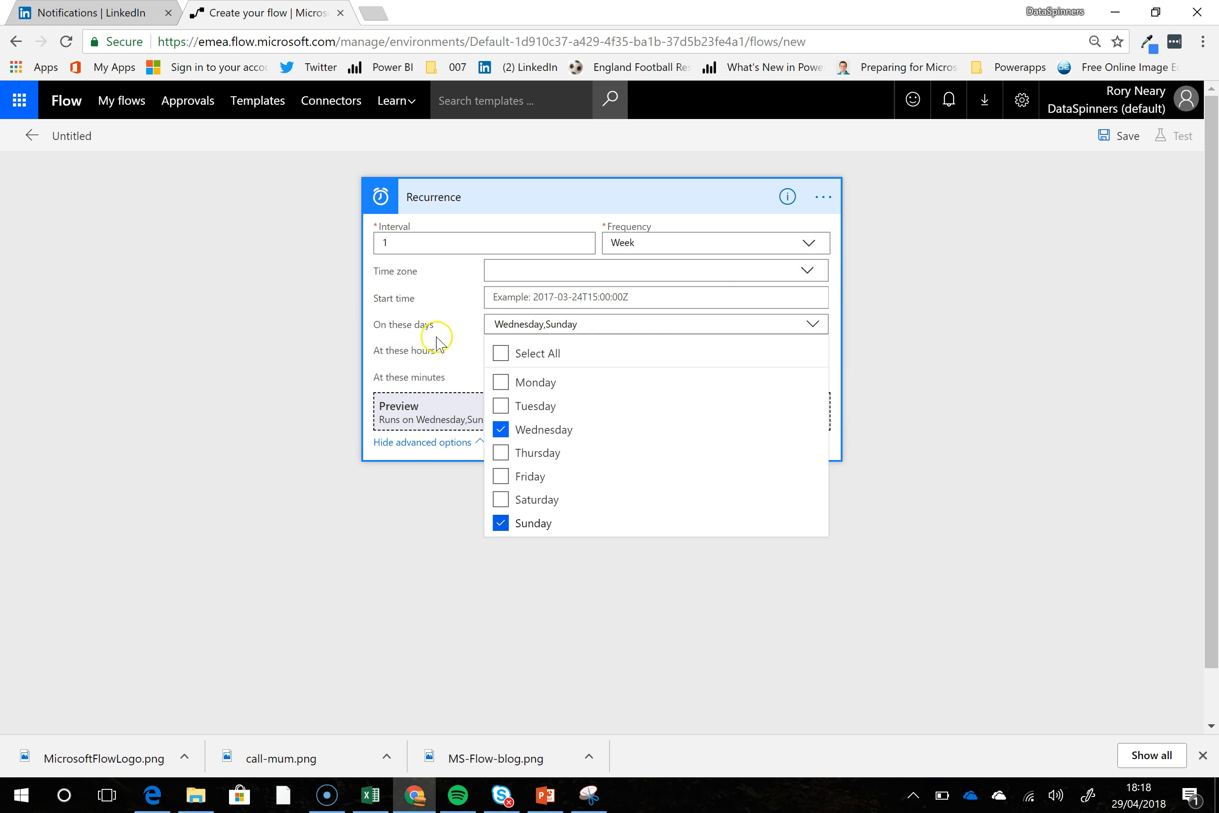
left_click(417, 310)
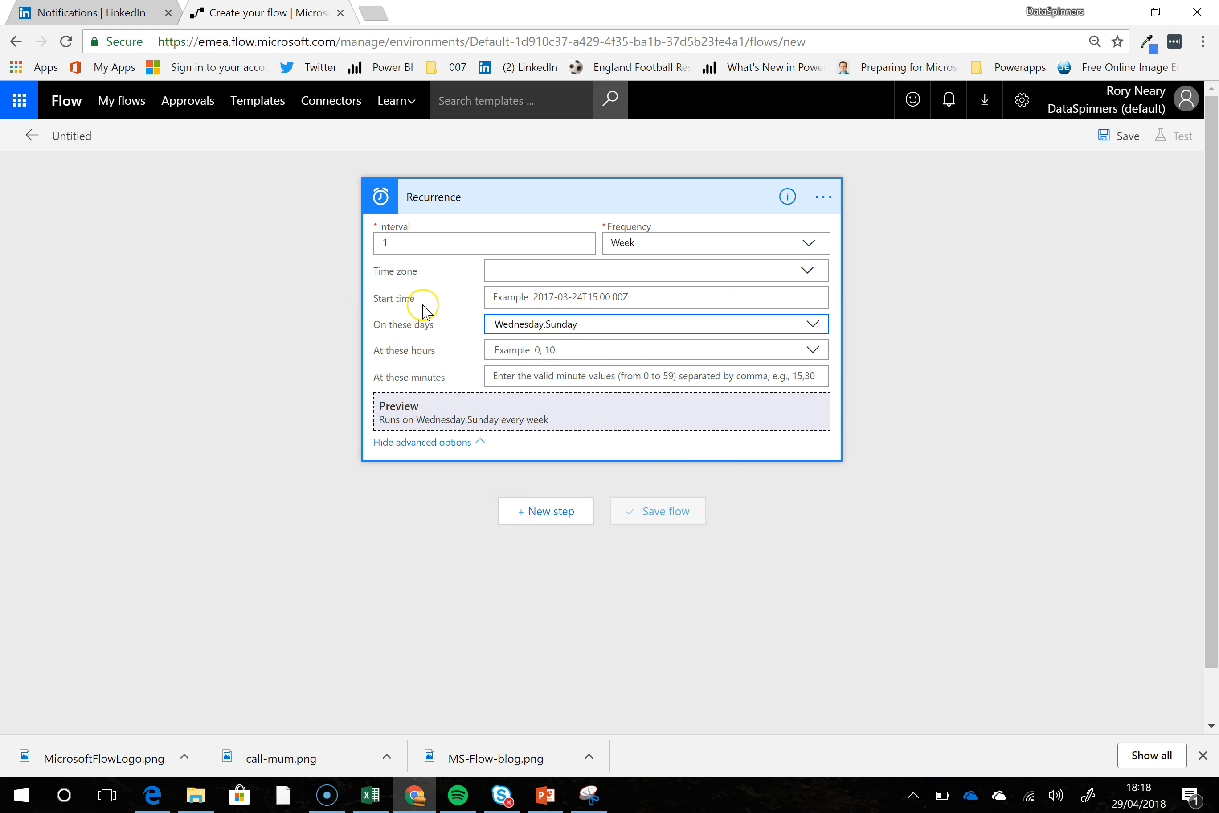
- Set the Recurrence trigger to run at hour 17 and minute 30
left_click(512, 358)
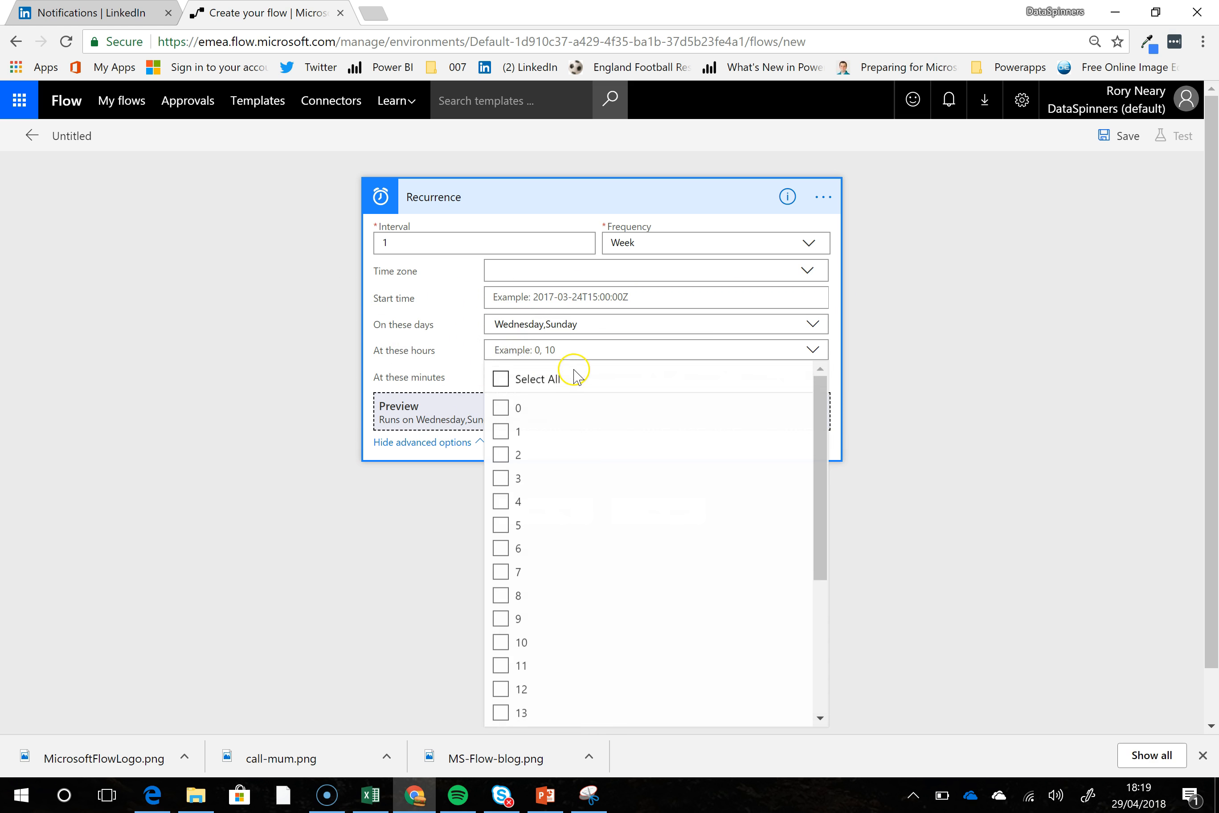
left_click_drag(822, 461, 833, 614)
left_click(501, 573)
left_click(420, 326)
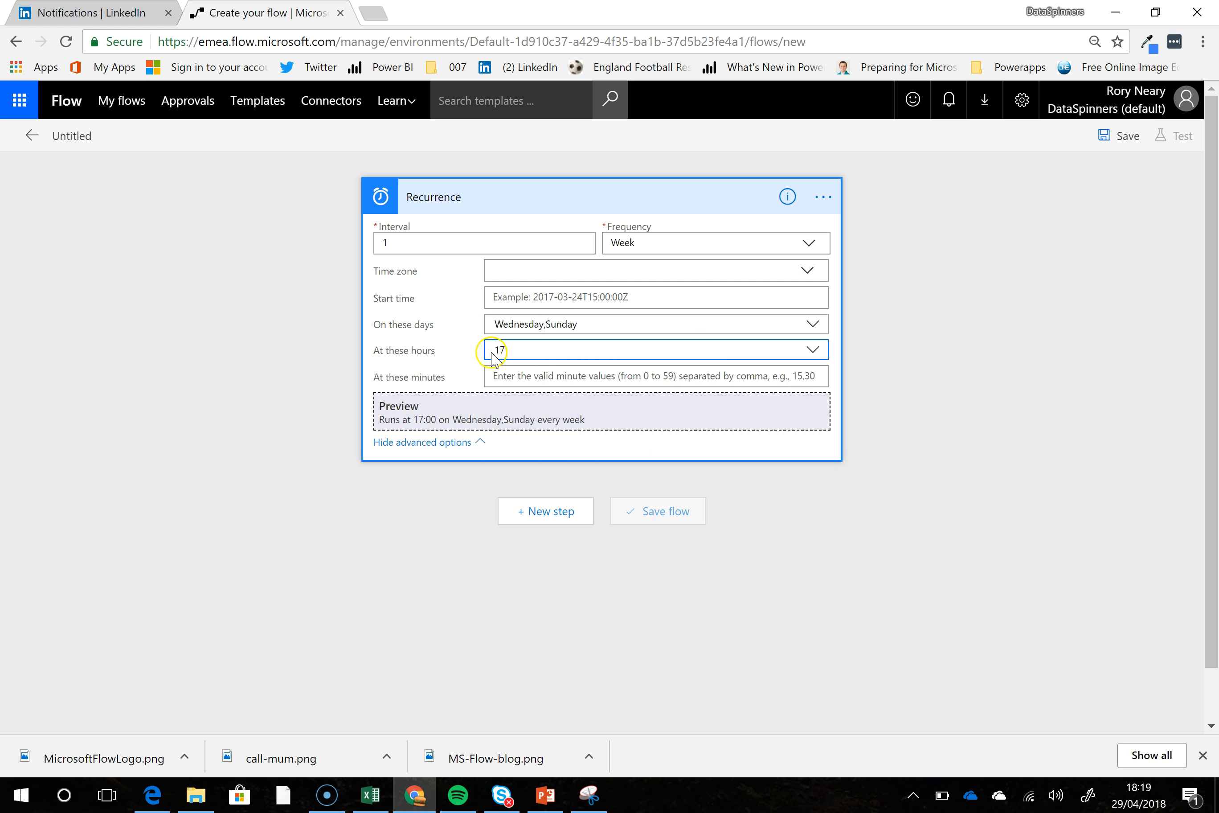
left_click(766, 375)
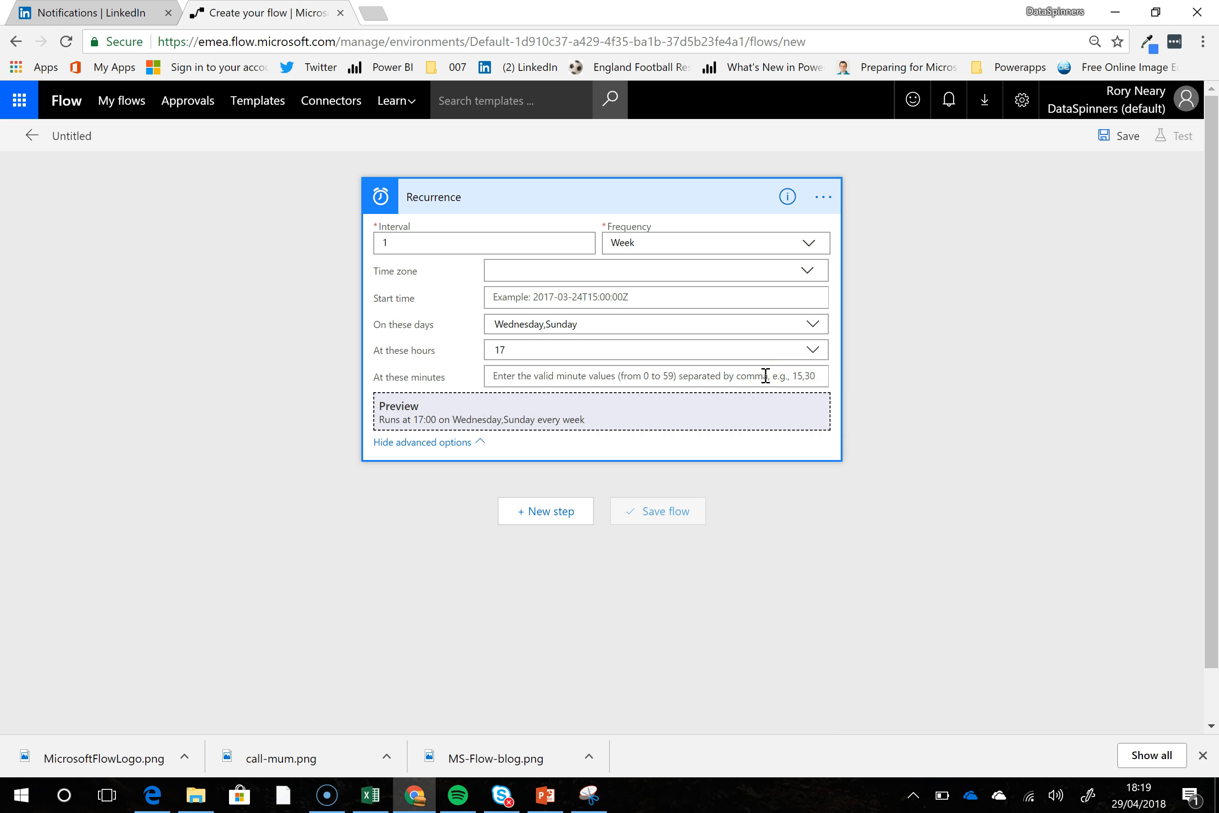
type("30")
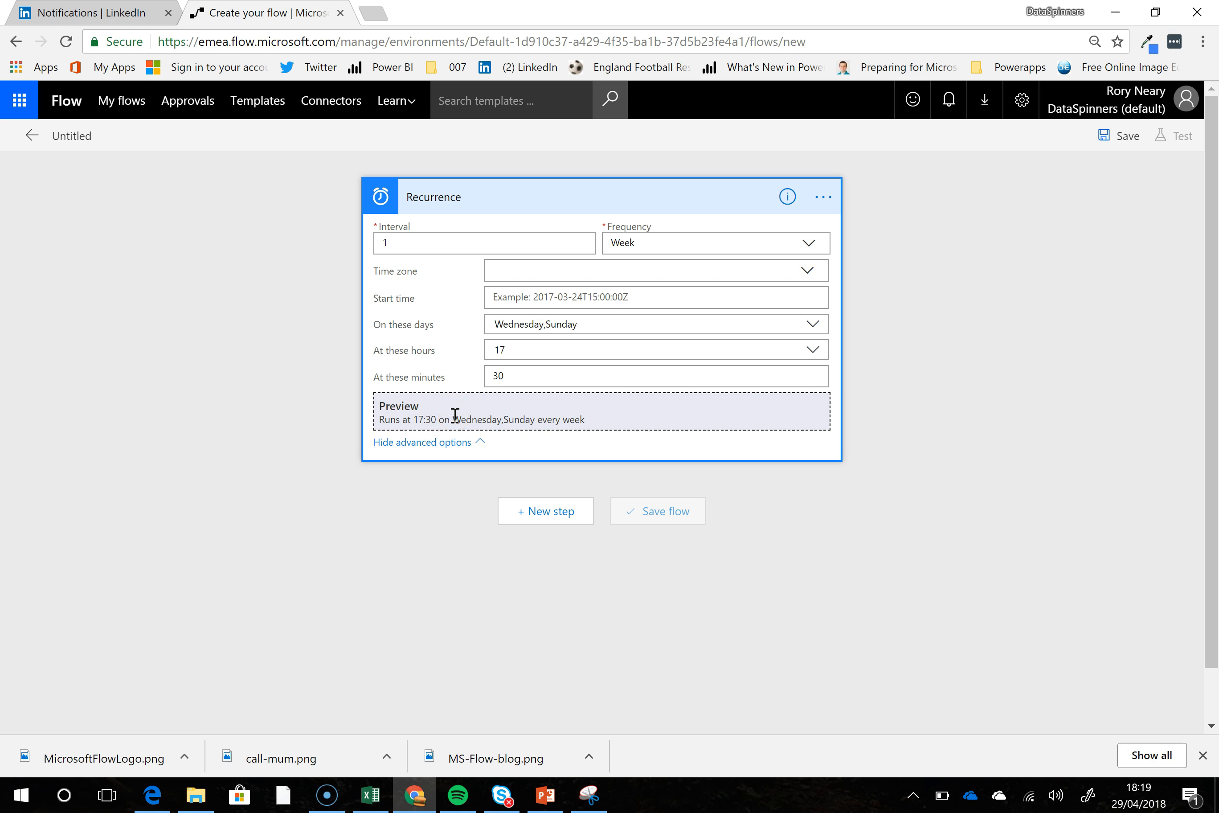
- Add an Office 365 Outlook "Send an email" action after the Recurrence trigger, finding it with the search term "send"
left_click(540, 512)
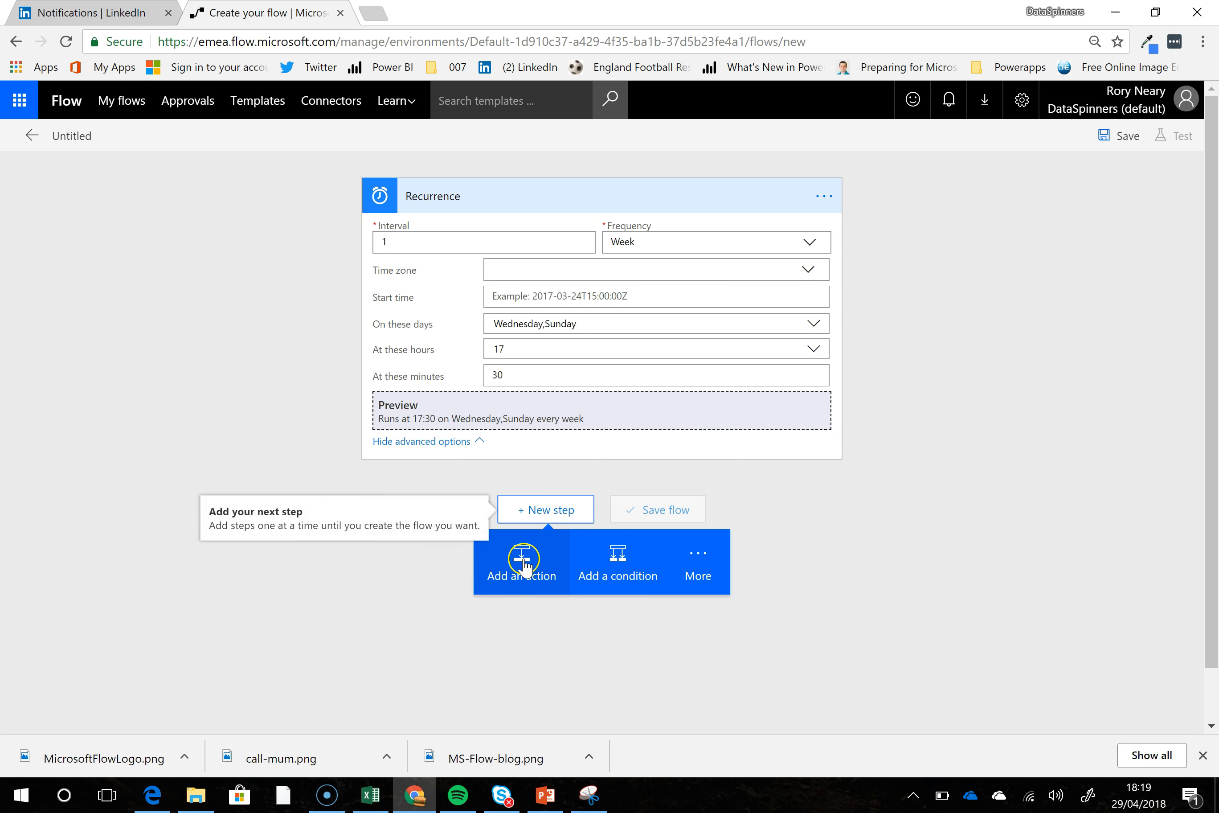
left_click(512, 572)
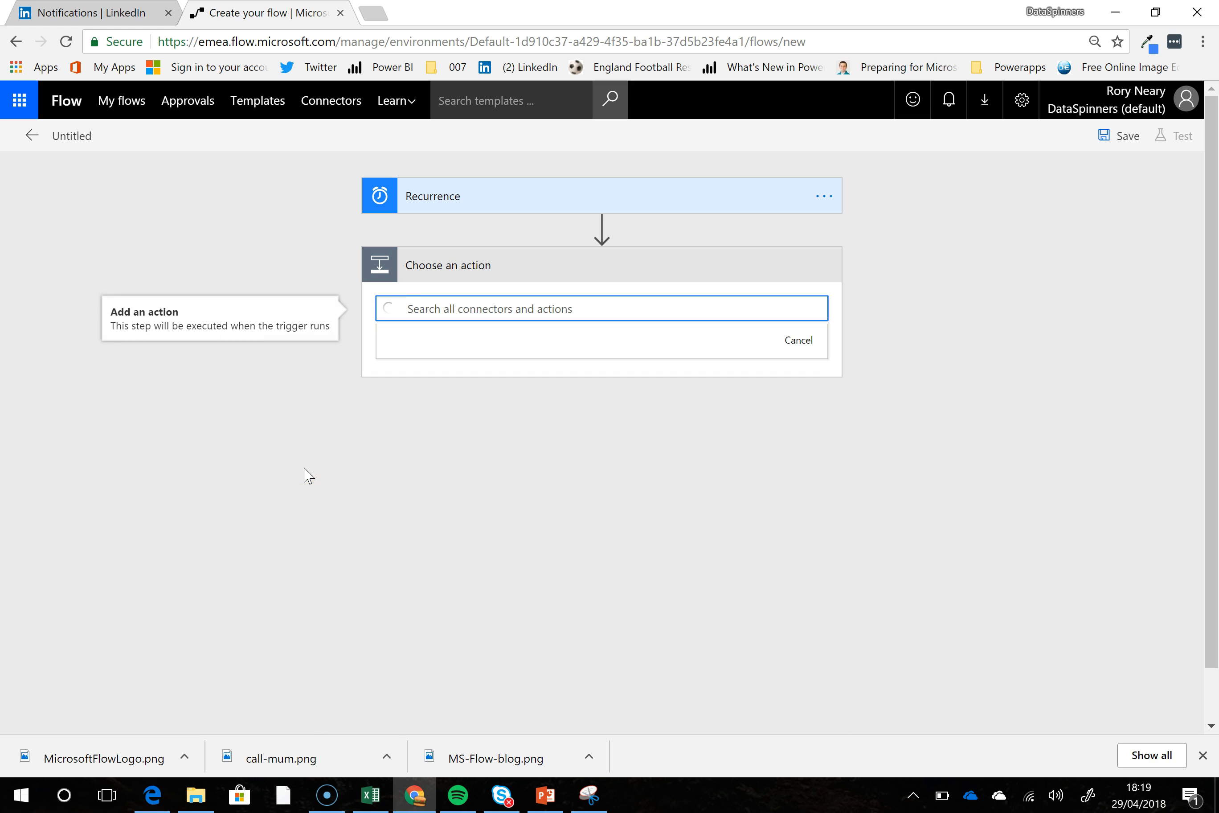
left_click(420, 386)
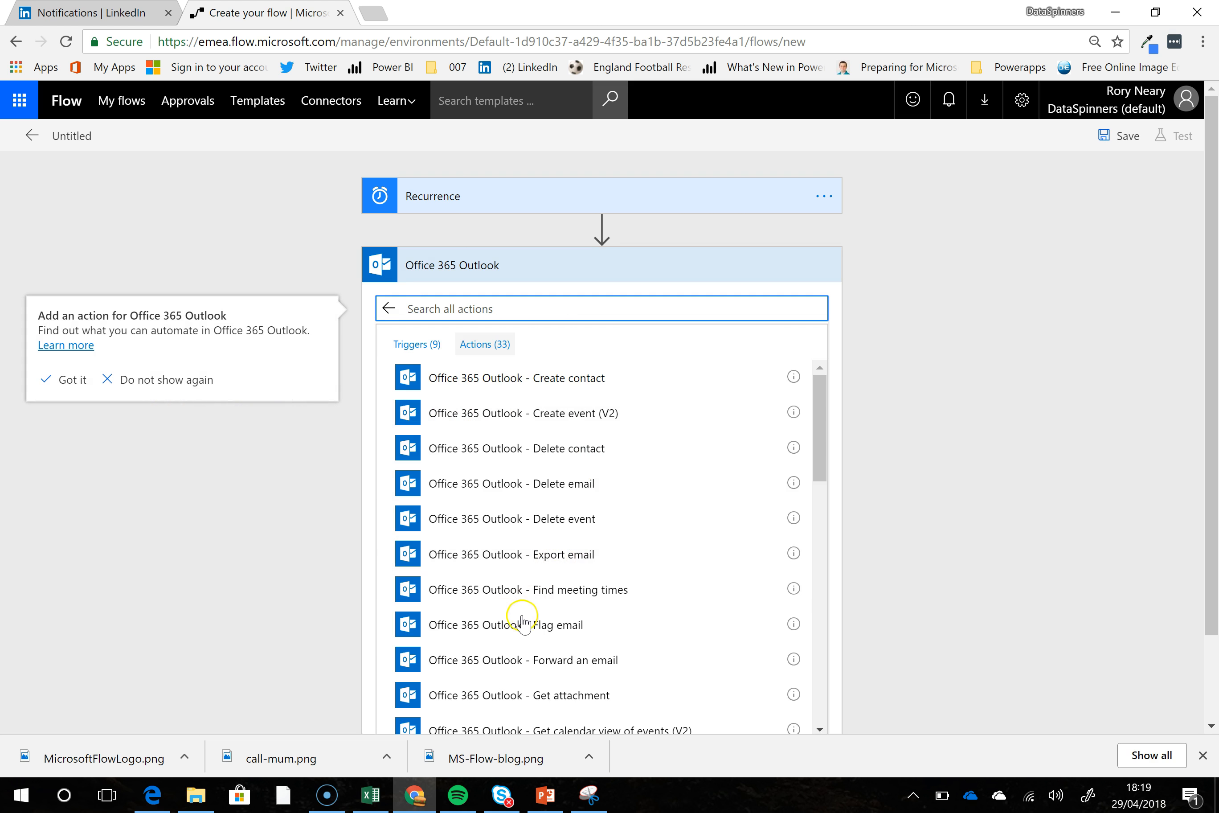
scroll(282, 517, "down", 2)
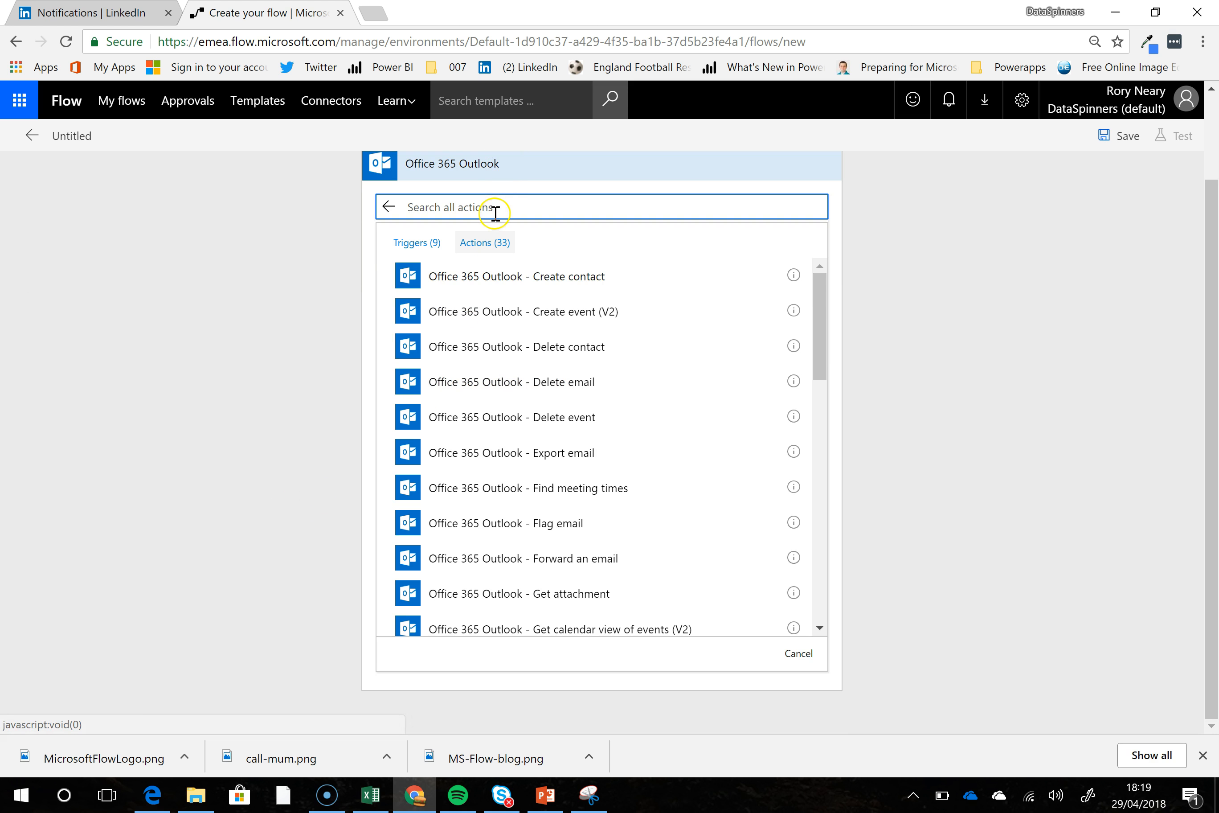
type("send")
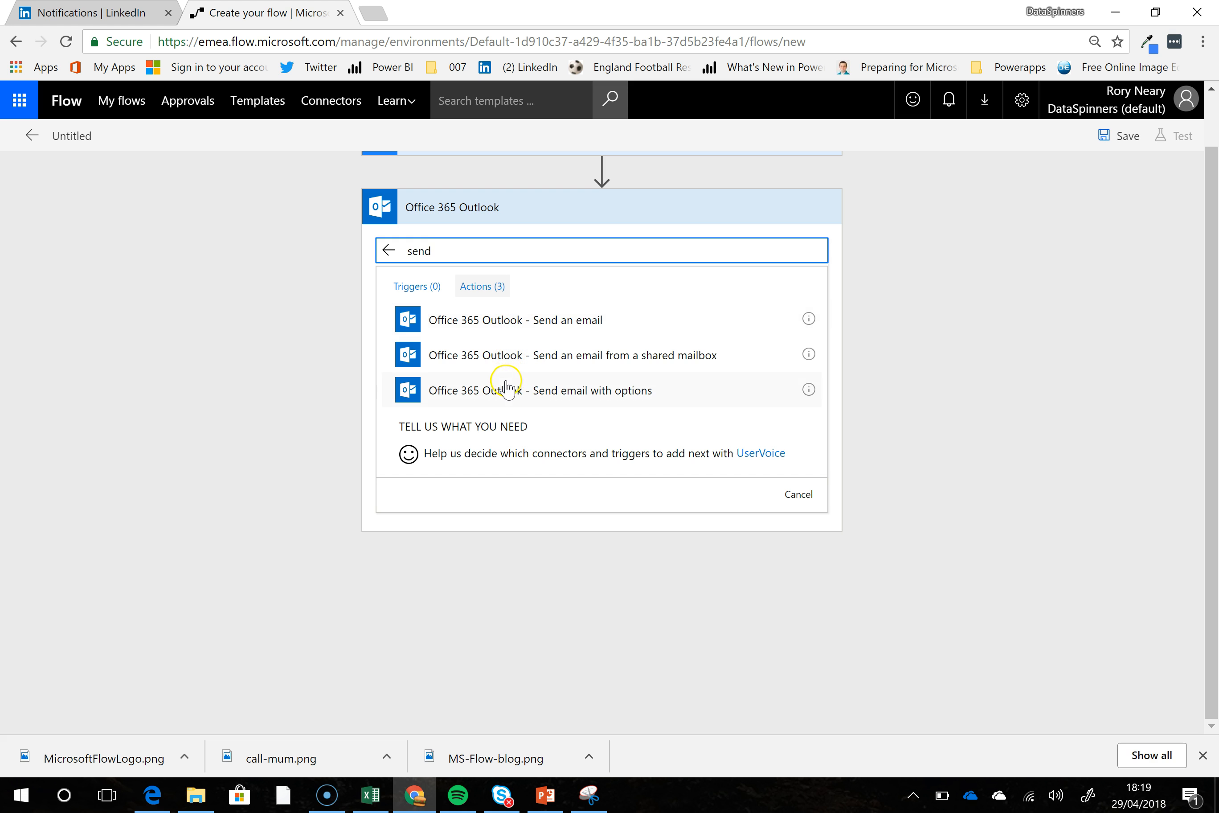
left_click(488, 323)
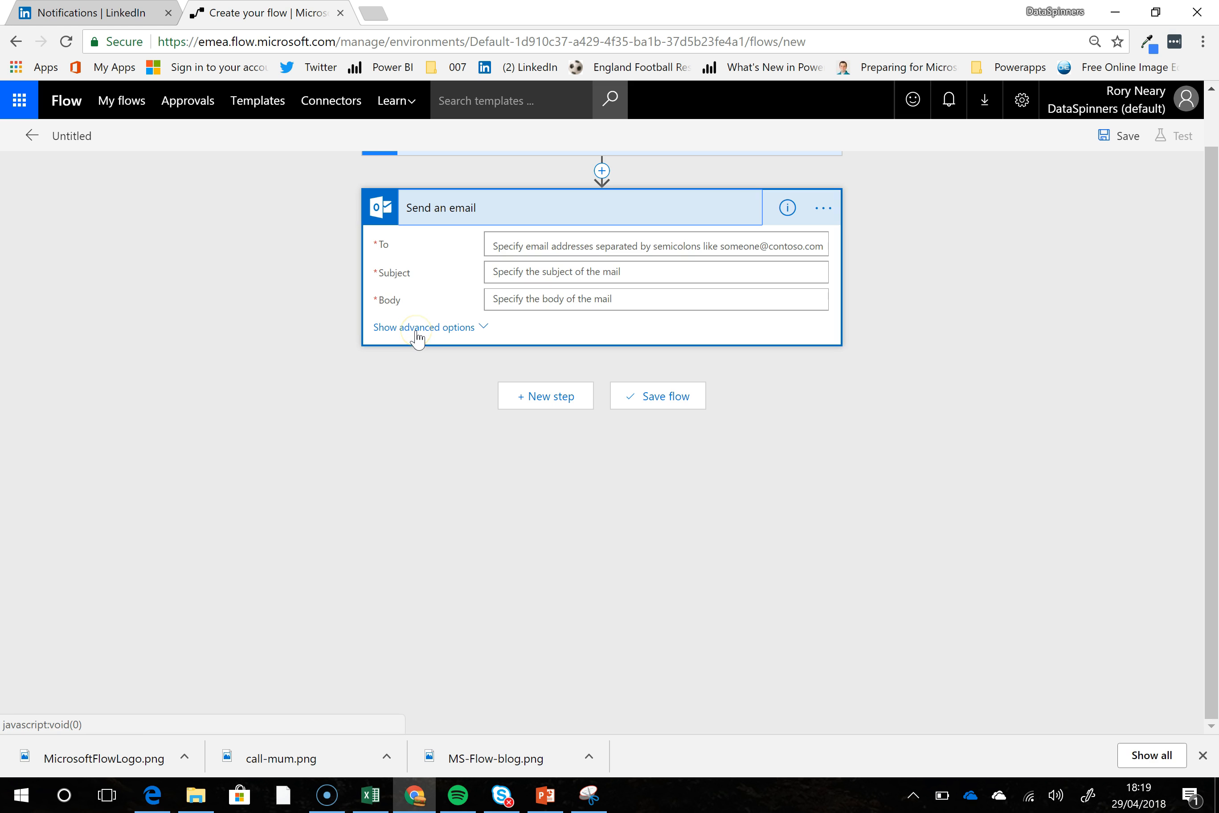
- Fill in the recipient's e-mail address in the To field of the Send an email action
left_click(537, 253)
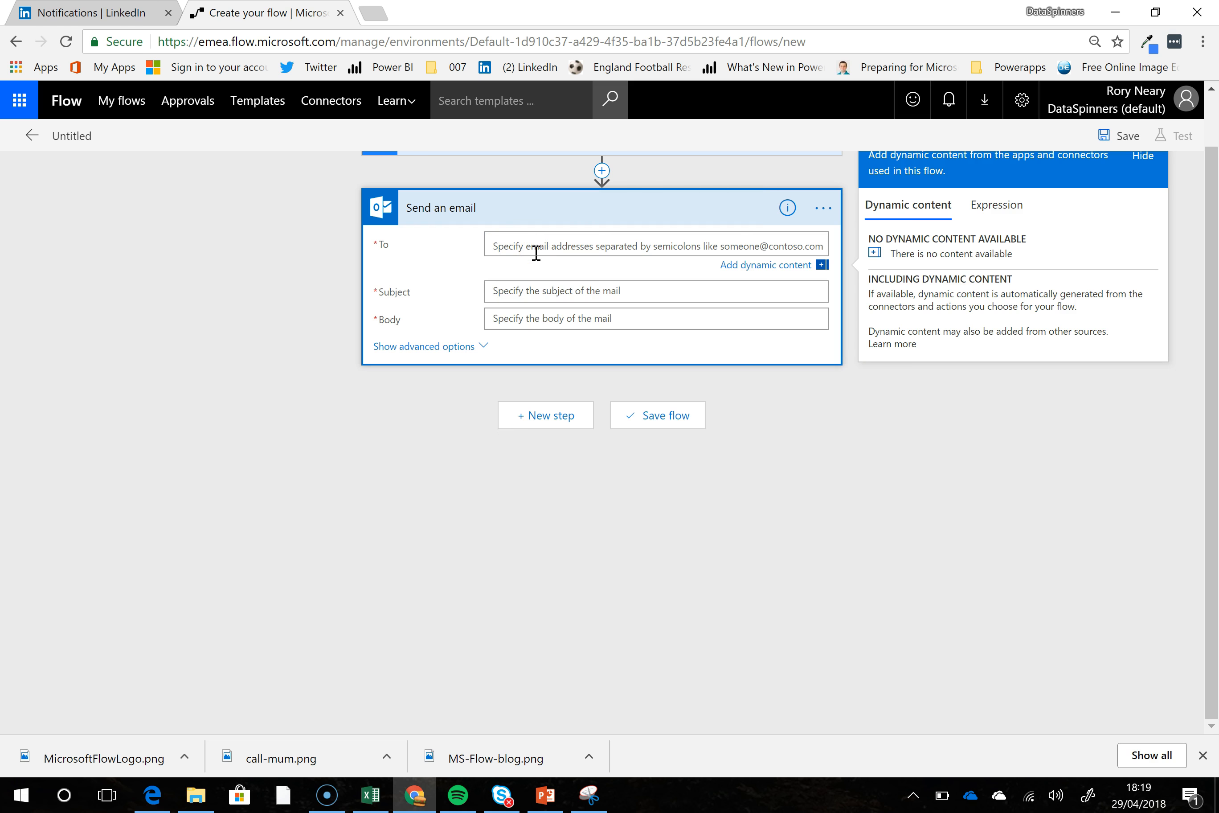
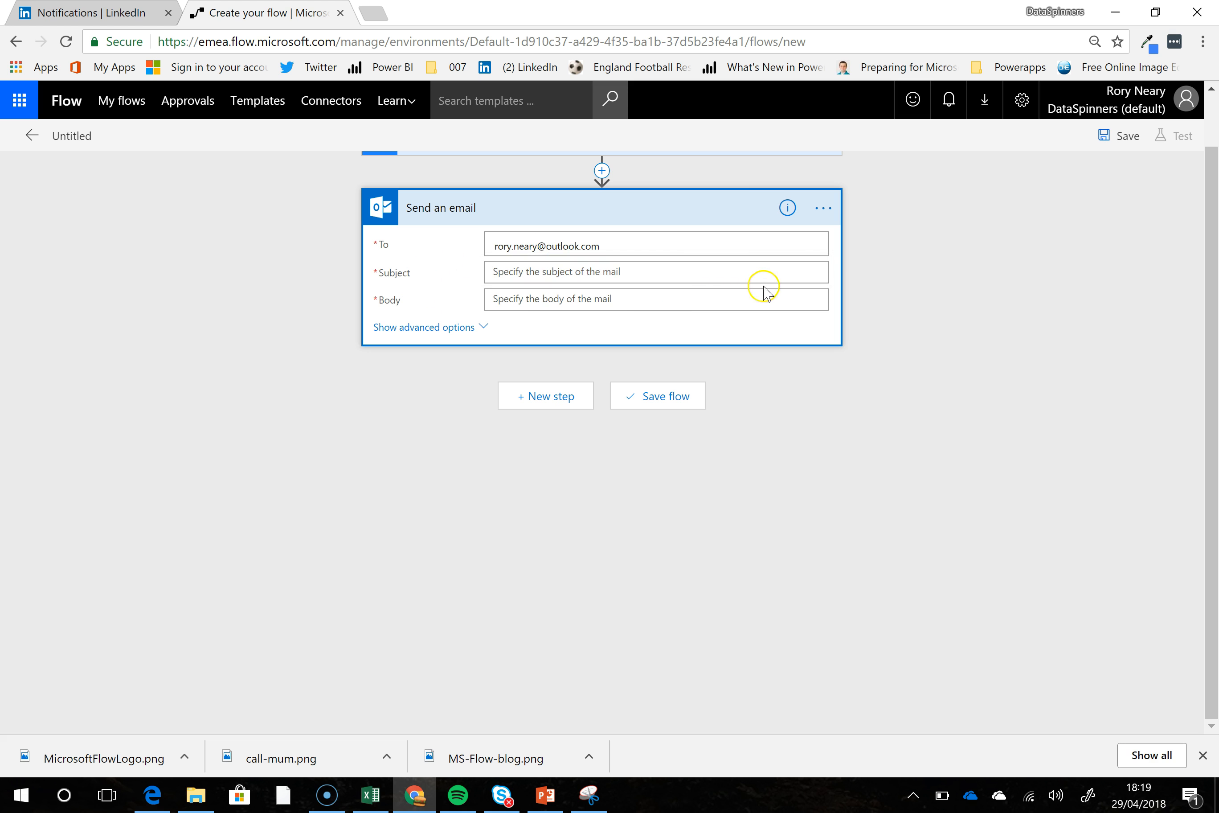
- Enter a subject reminding the recipient to call Mum and the body "You really should do this", and save the flow
left_click(712, 271)
type("He Rory Call Mum!")
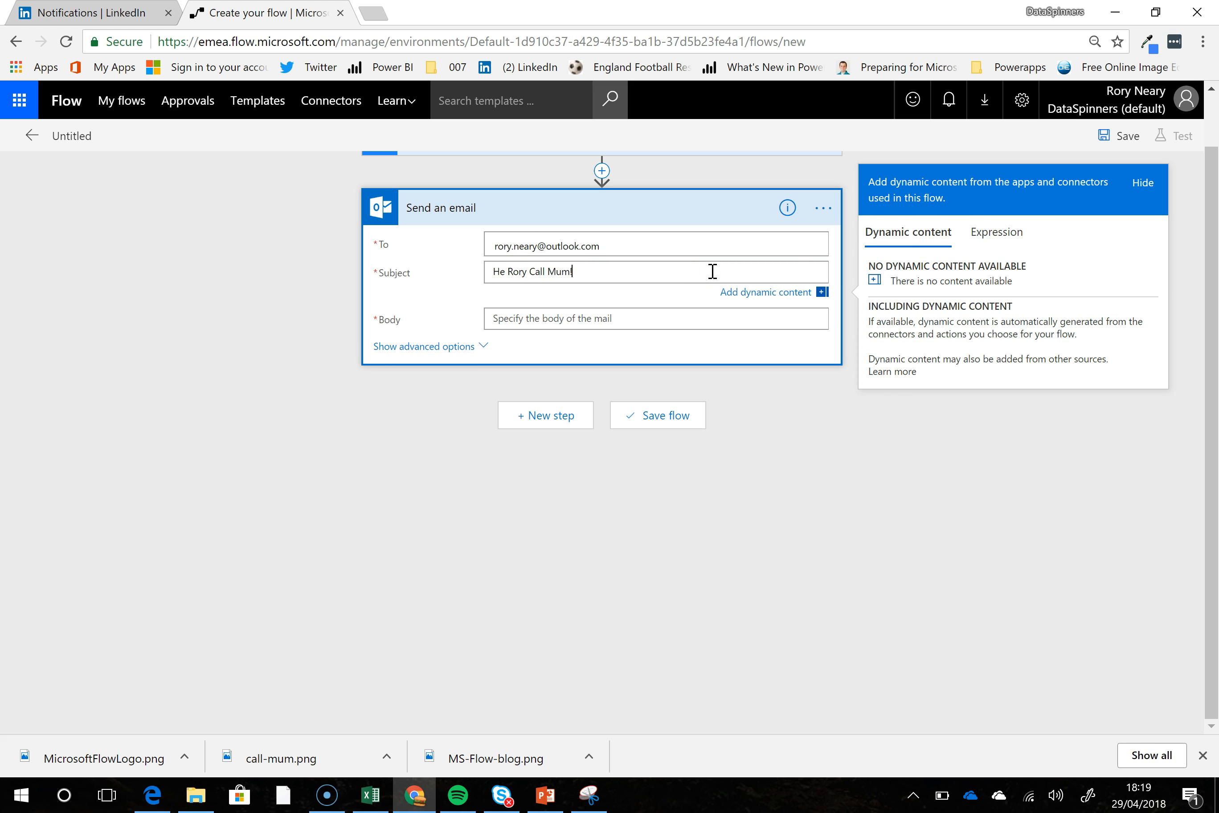
left_click(541, 314)
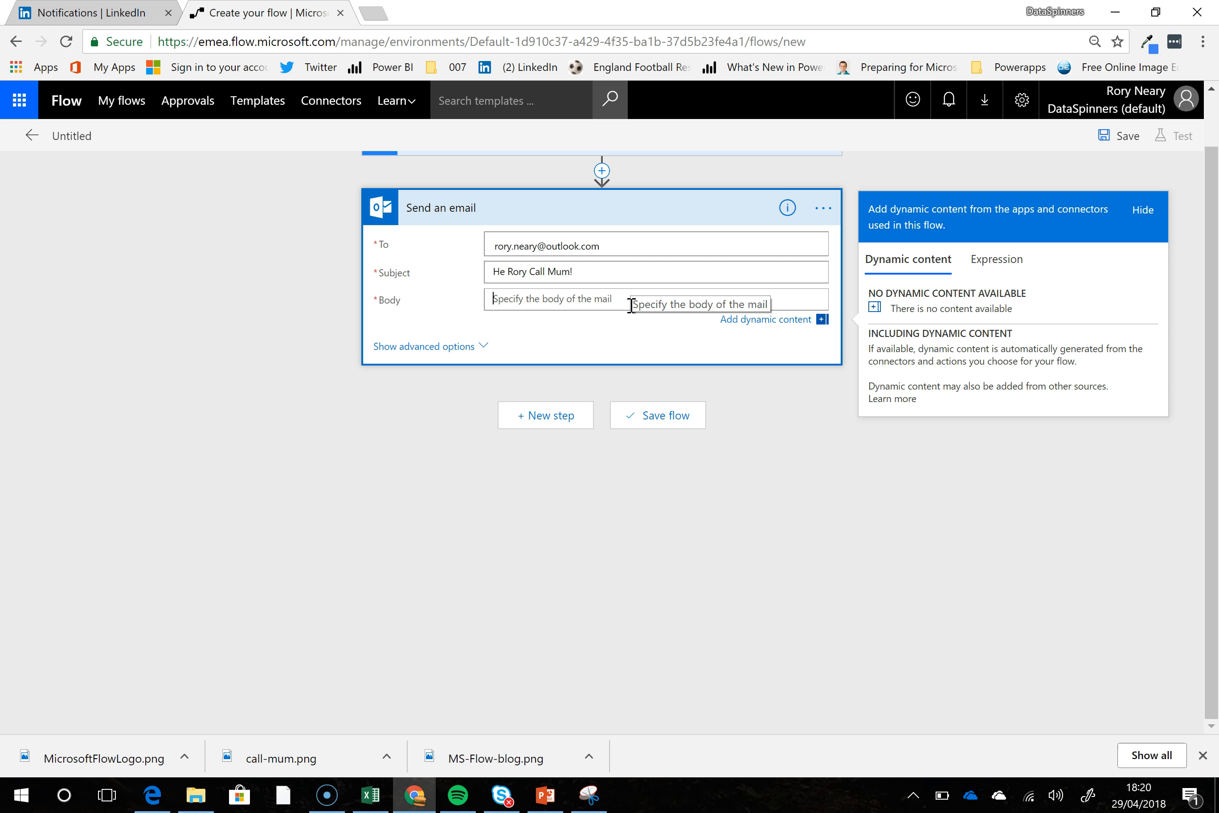
type("You really shoud do this")
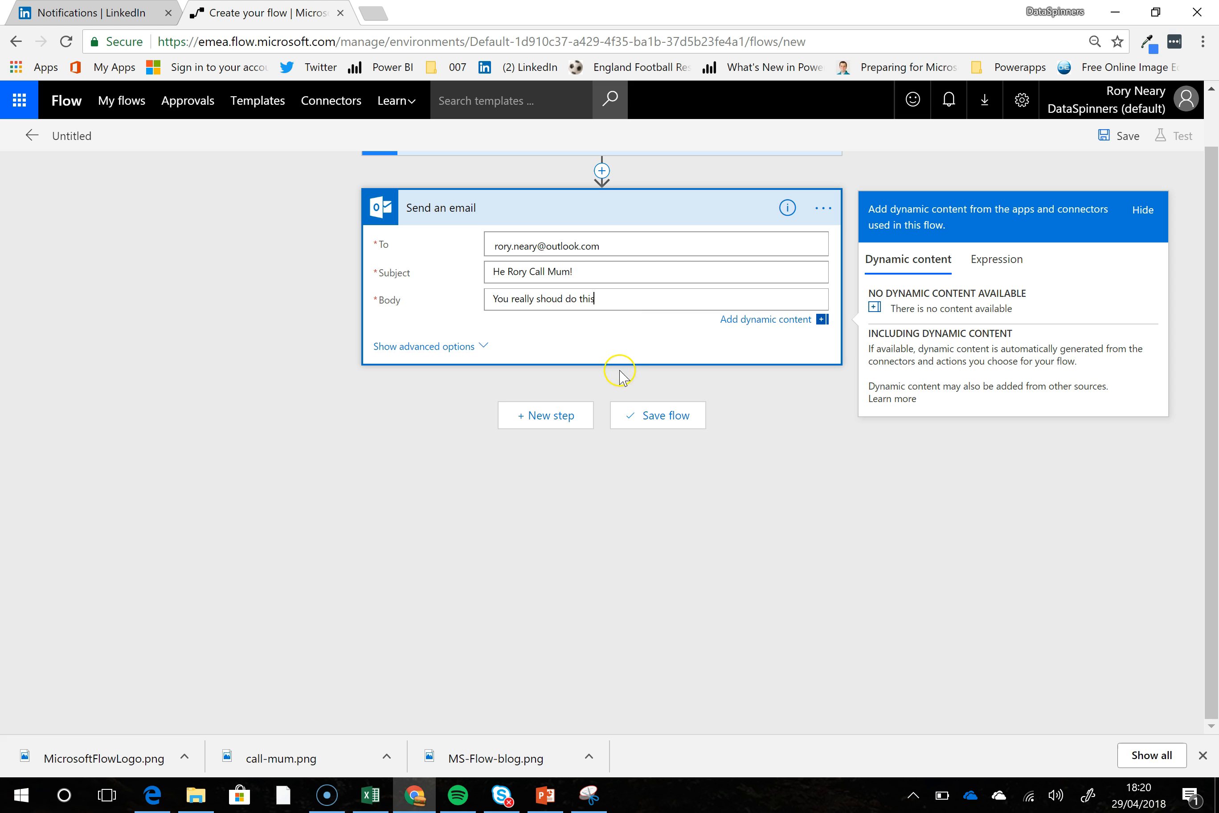
scroll(727, 420, "up", 1)
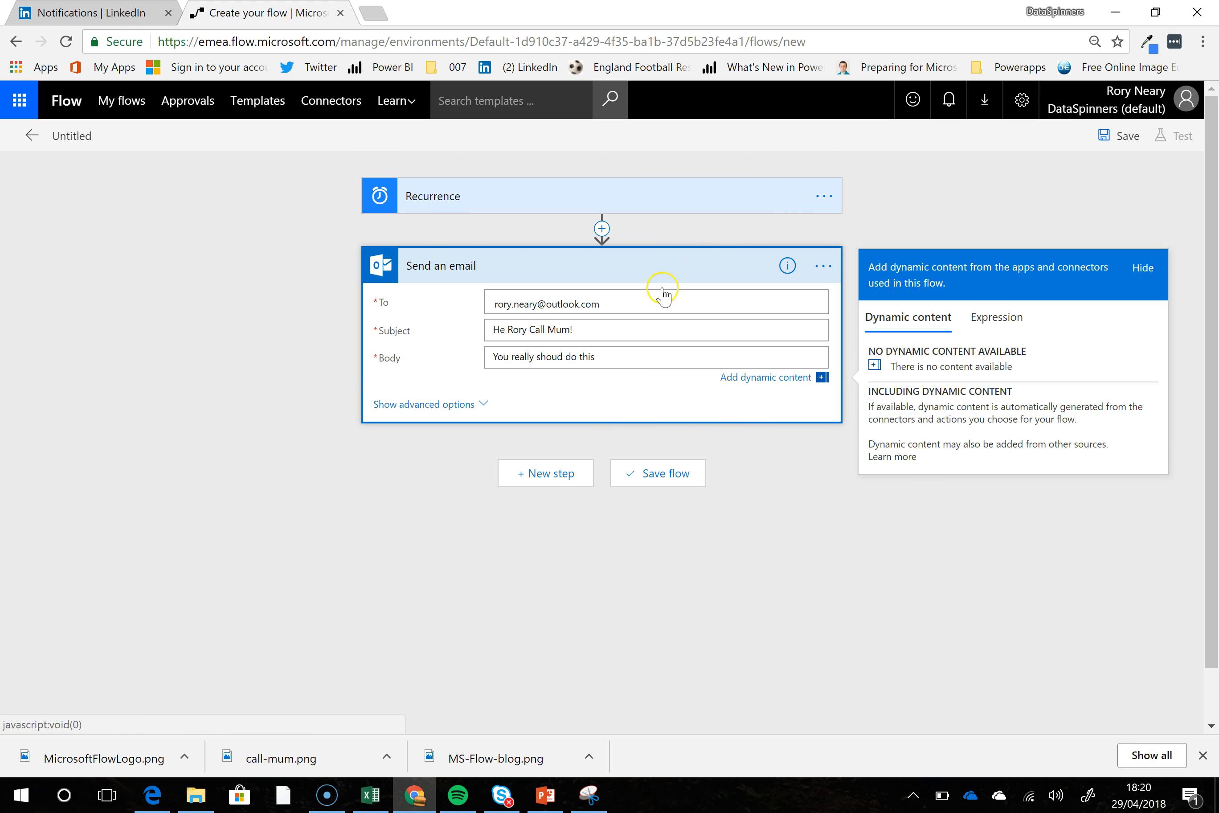
left_click(1136, 137)
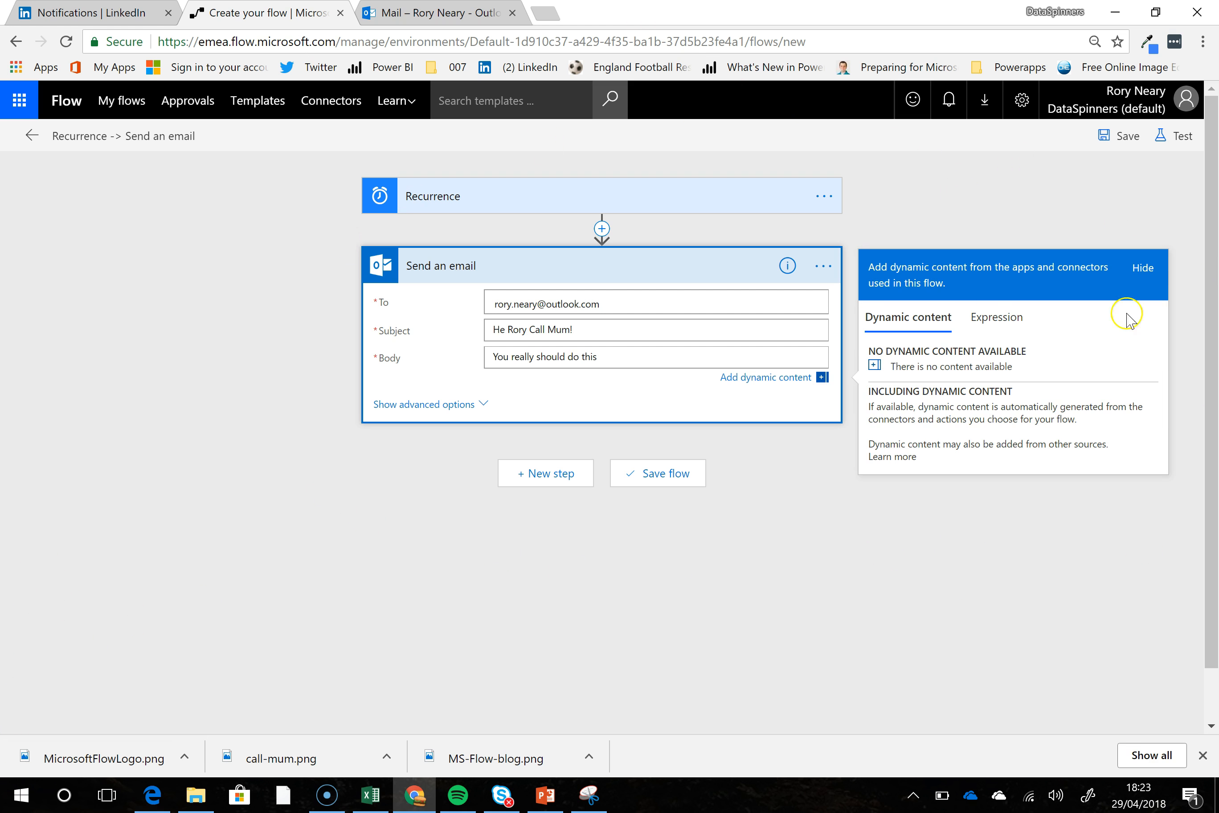
- Test the flow with the "I'll perform the trigger action" option, run it and close the run dialog
left_click(1181, 140)
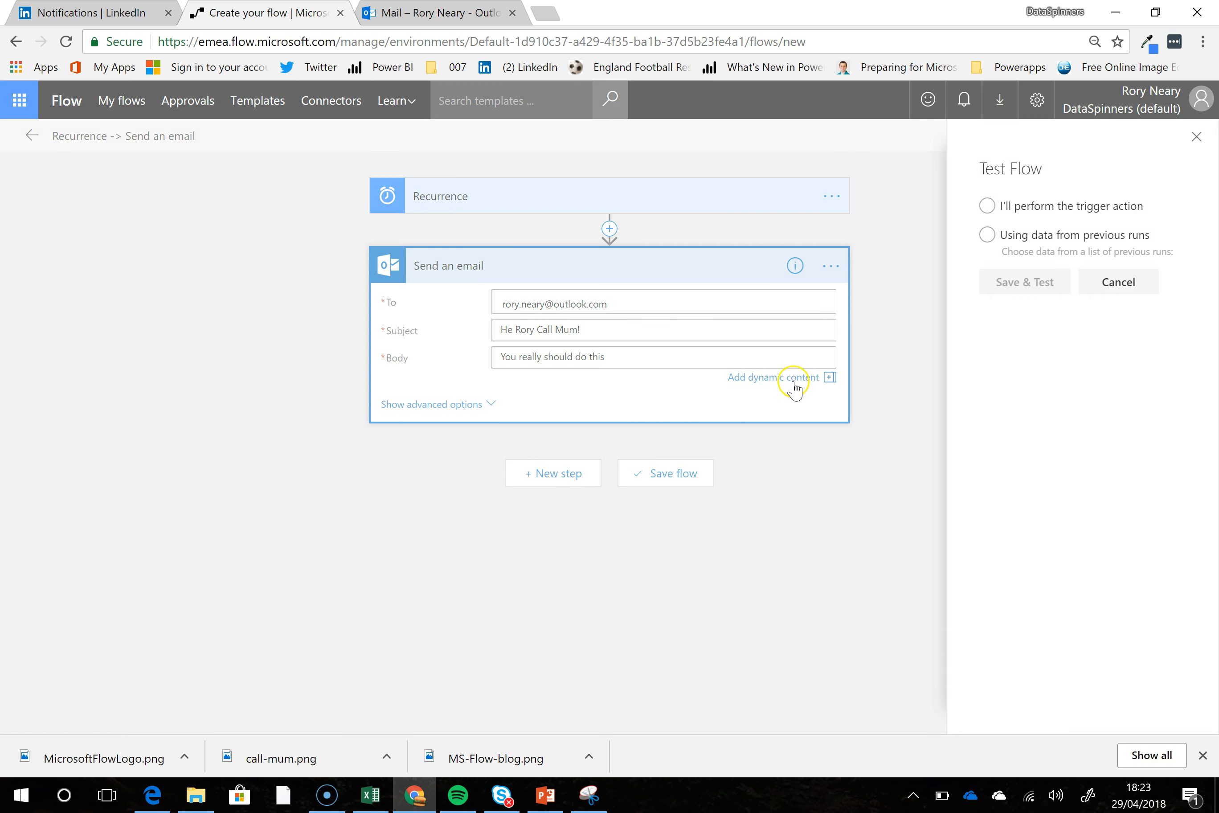
left_click(987, 204)
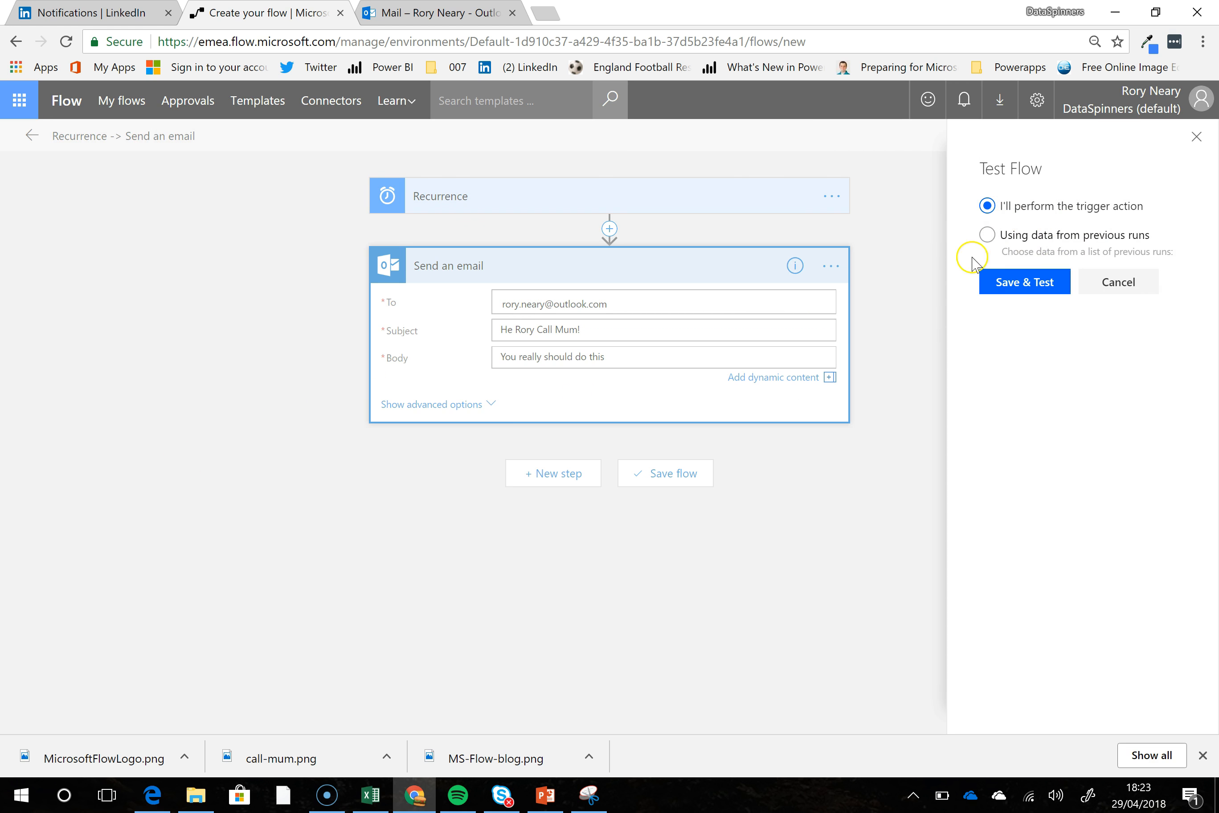
left_click(1038, 290)
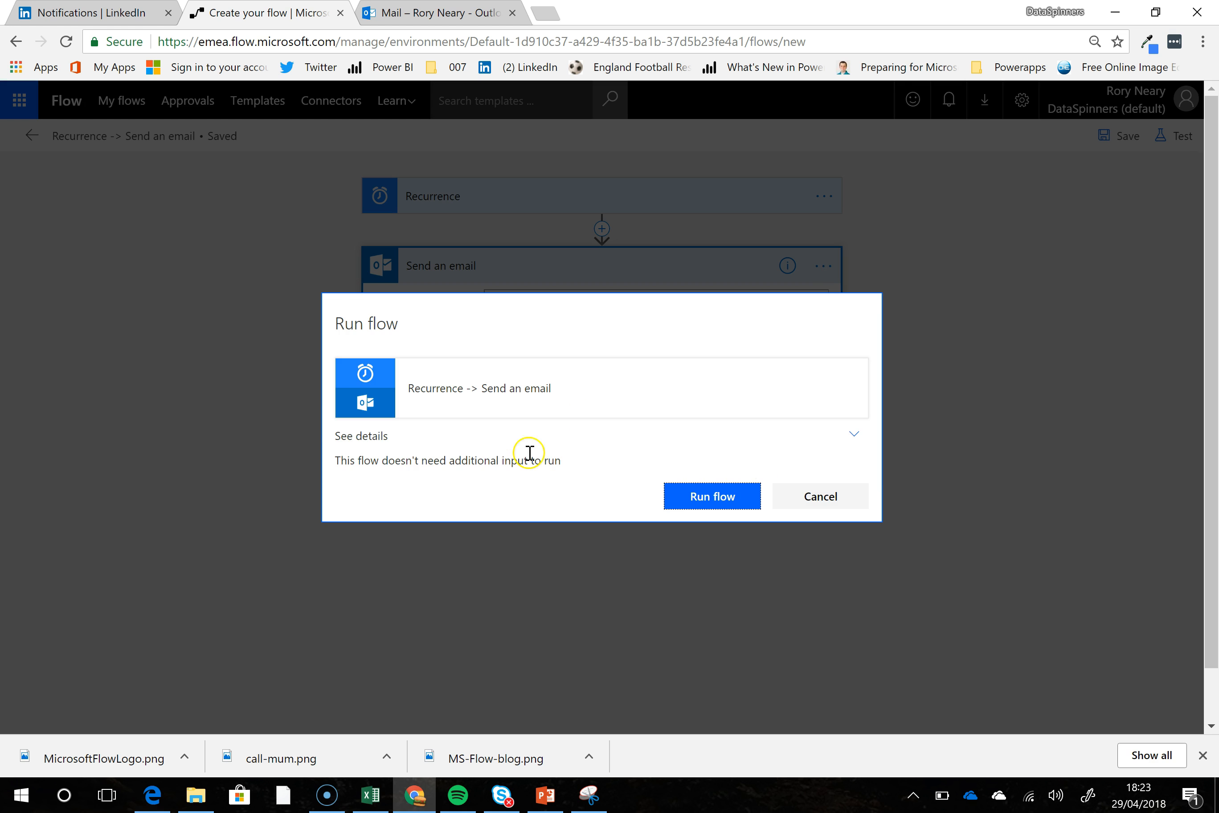
left_click(725, 498)
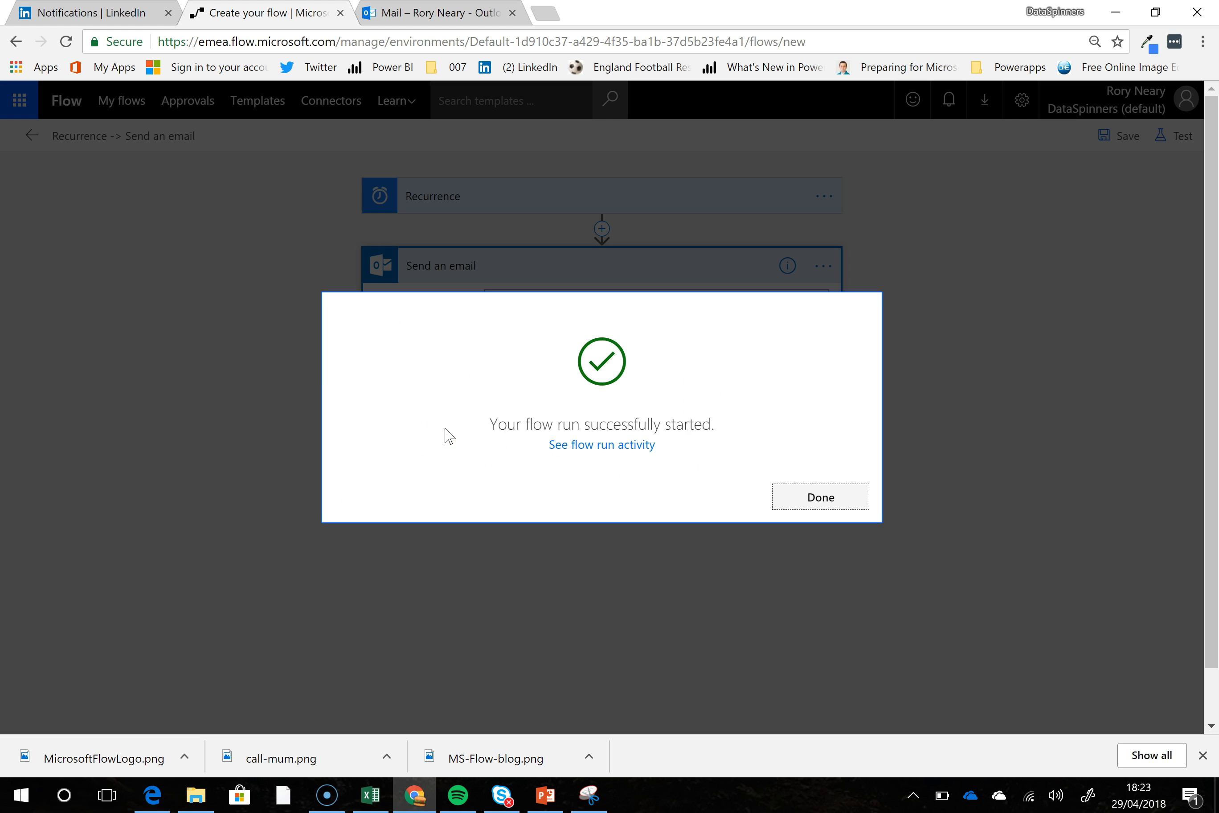
left_click(816, 498)
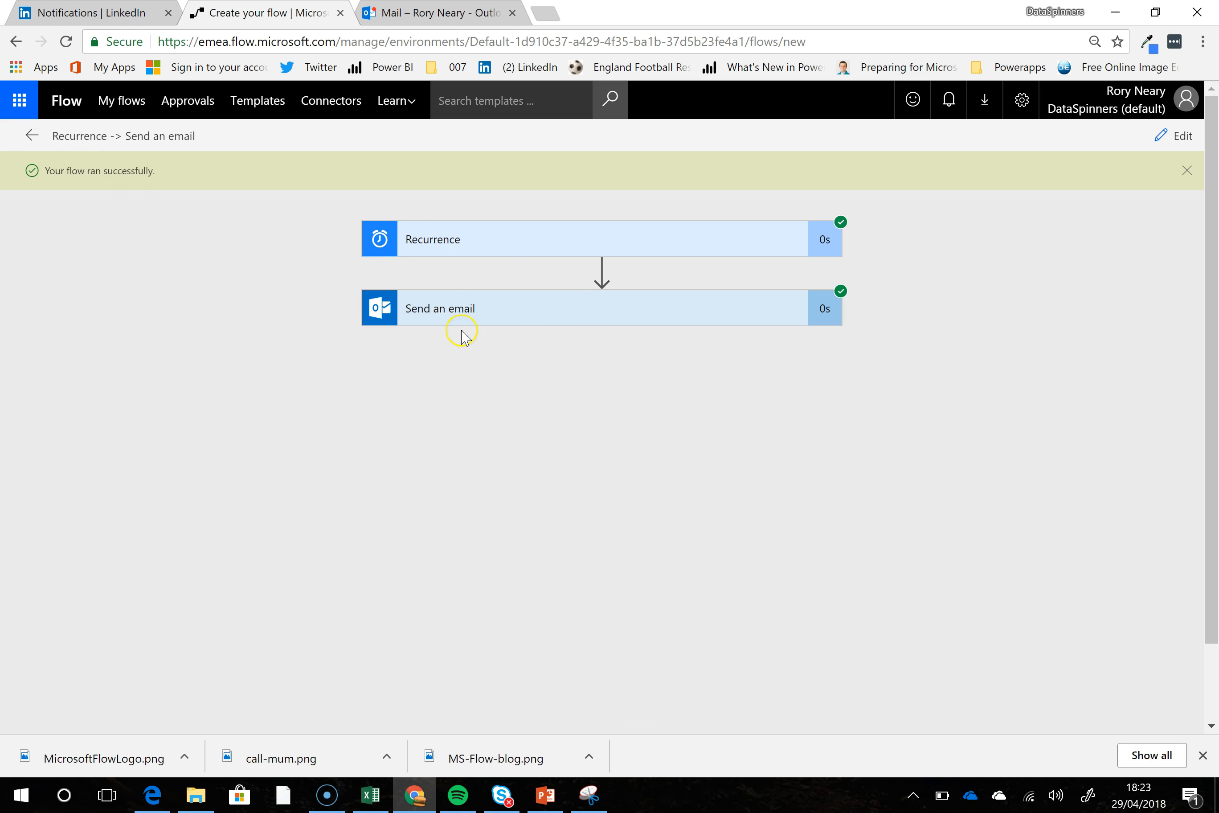
- Examine the inputs and outputs of the Send an email action in the flow run
left_click(455, 323)
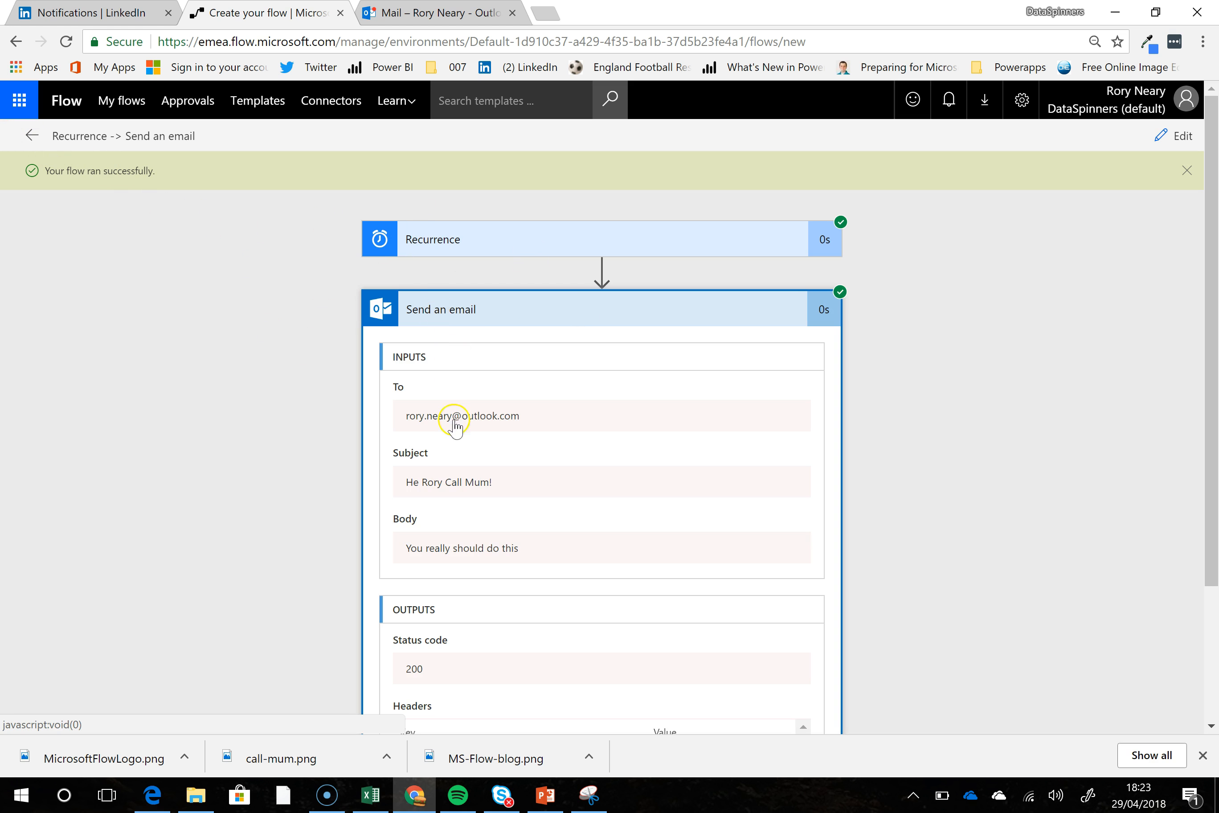
scroll(440, 474, "down", 2)
mouse_move(805, 575)
left_mouse_down()
mouse_move(804, 644)
mouse_move(805, 566)
left_mouse_up()
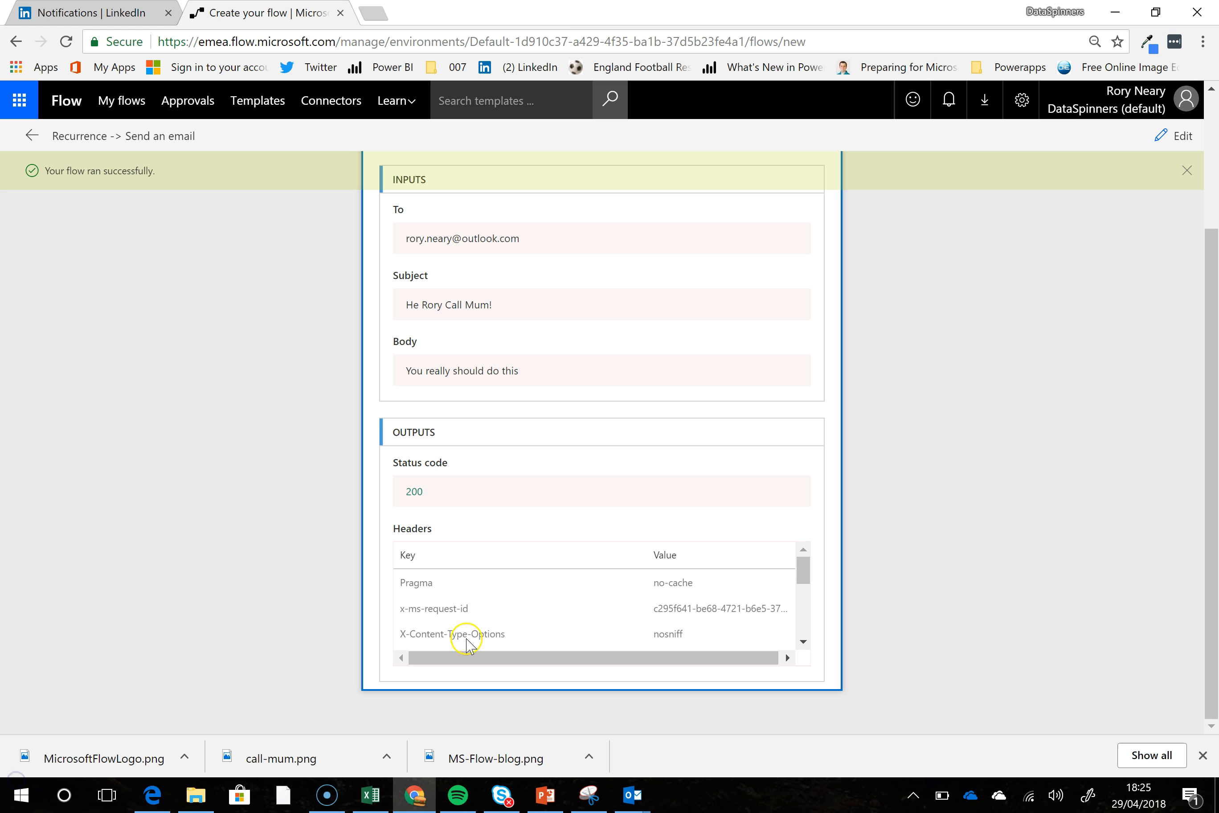
- Switch to Outlook and view the received reminder email about calling Mum
left_click(621, 807)
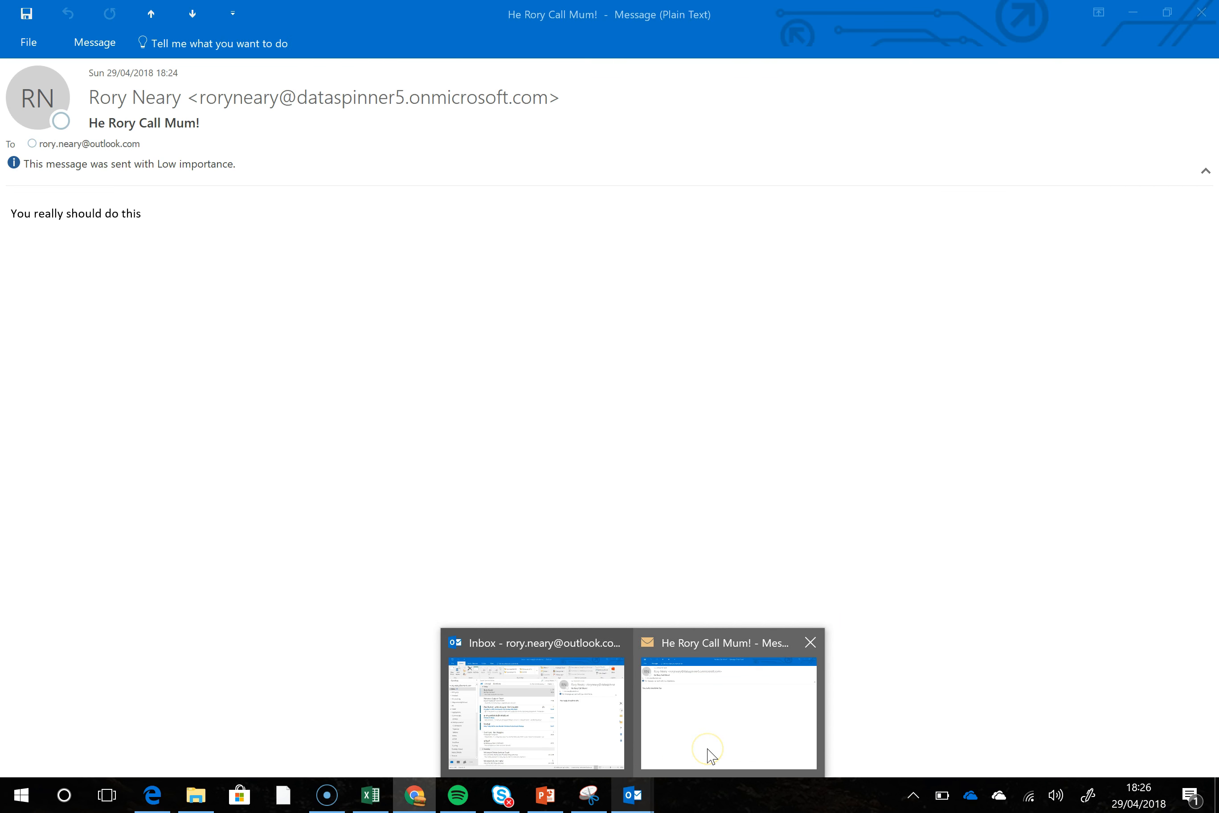
left_click(710, 755)
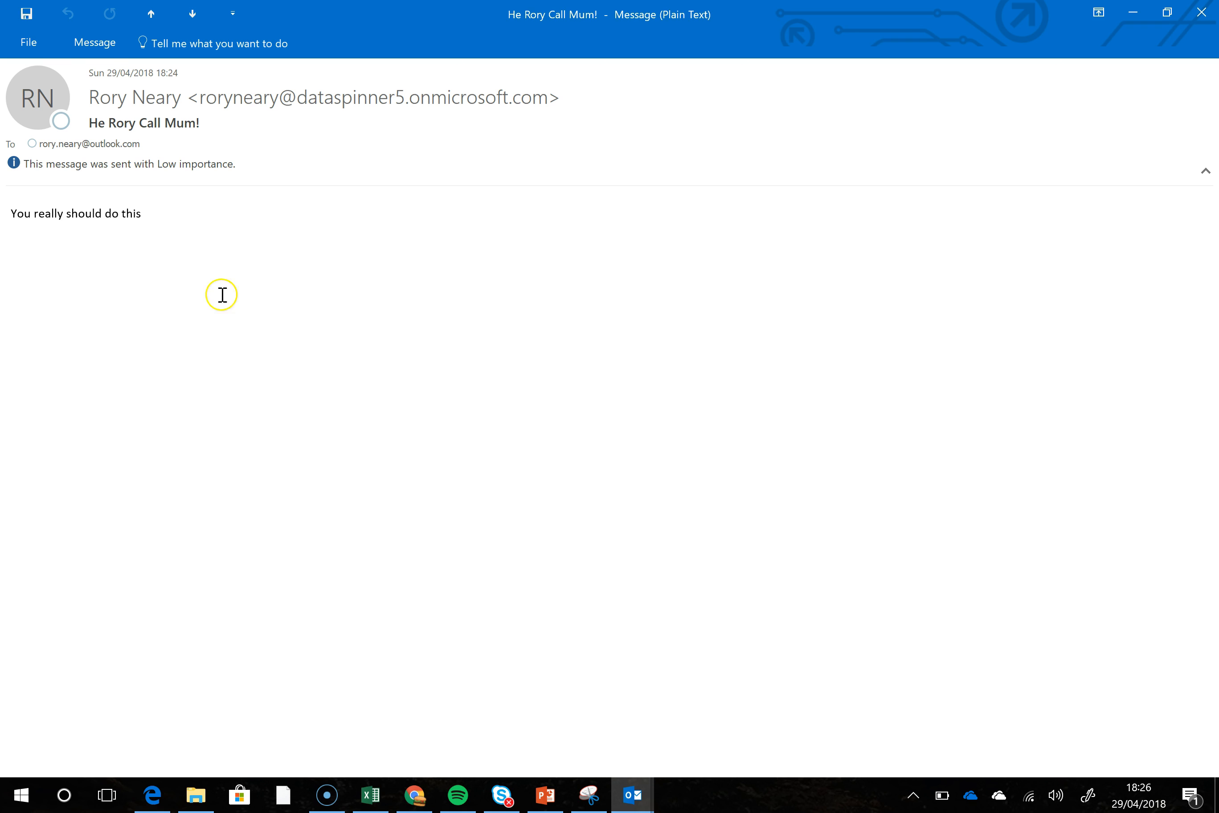